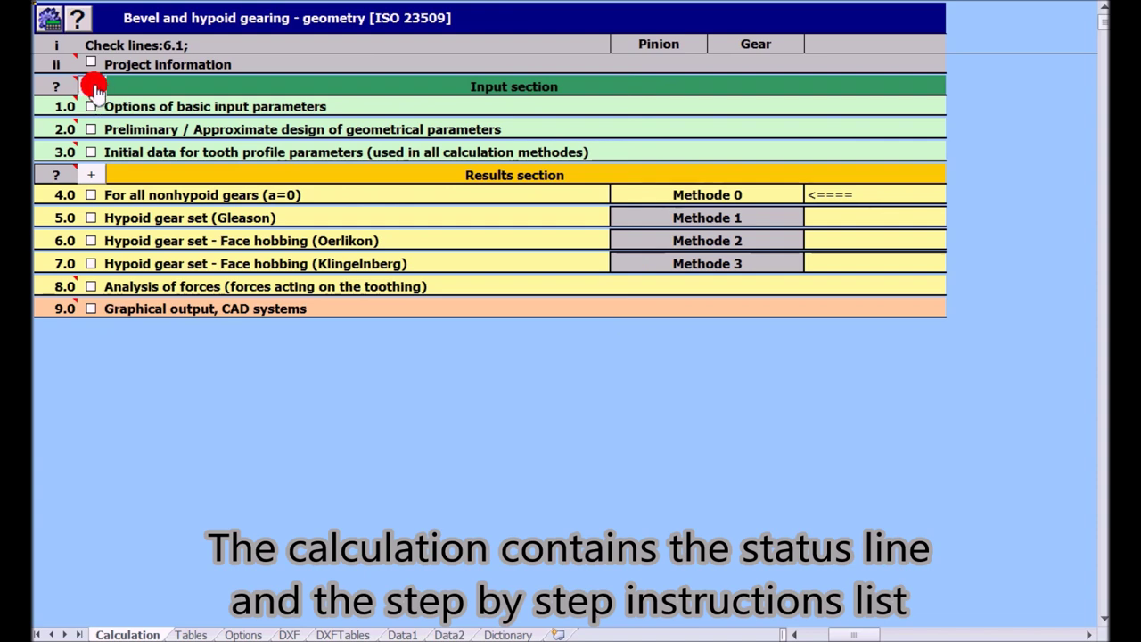
- Expand the input parameters, keep SI units and set the transferred power to 5 kW
{"action": "left_click", "coordinate": [92, 87]}
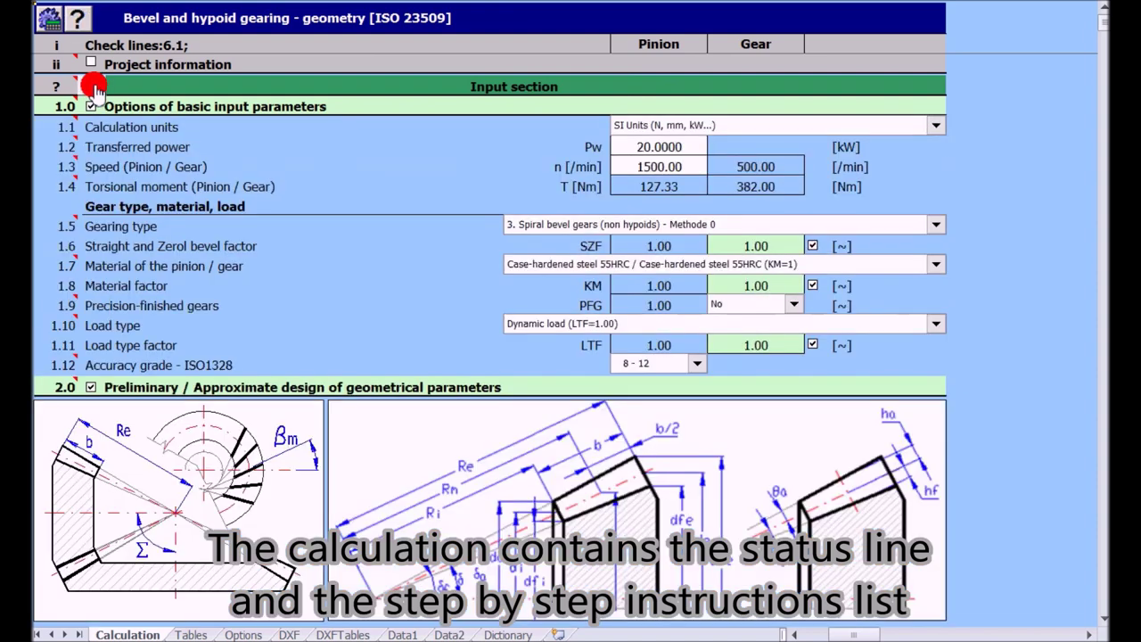
{"action": "left_click", "coordinate": [764, 127]}
{"action": "left_click", "coordinate": [756, 155]}
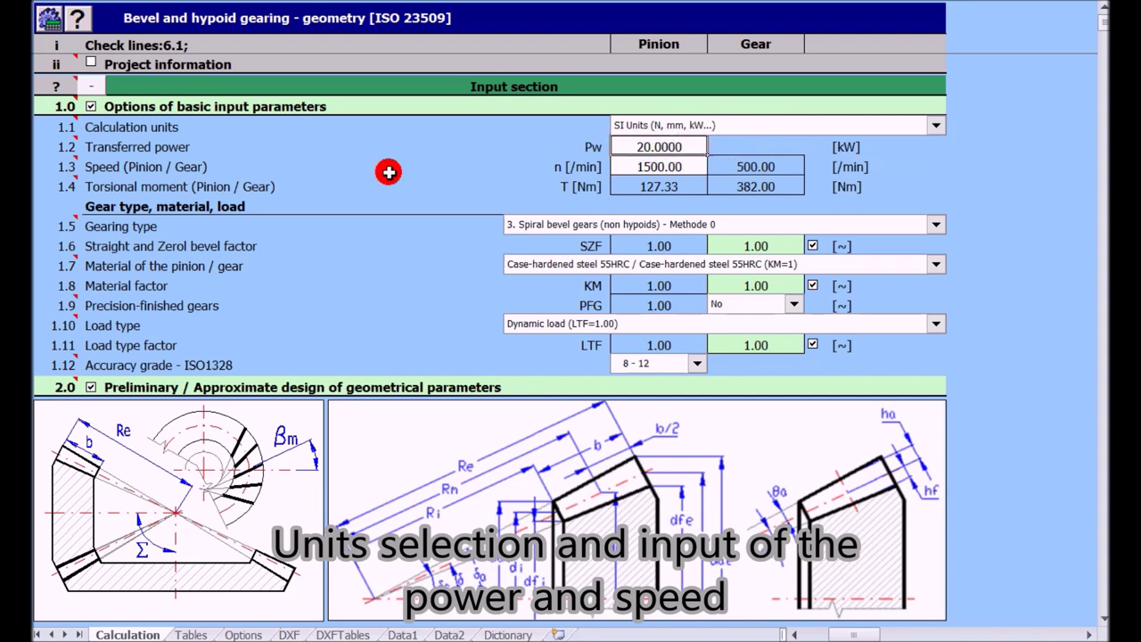
{"action": "type", "text": "5"}
{"action": "key", "text": "Return"}
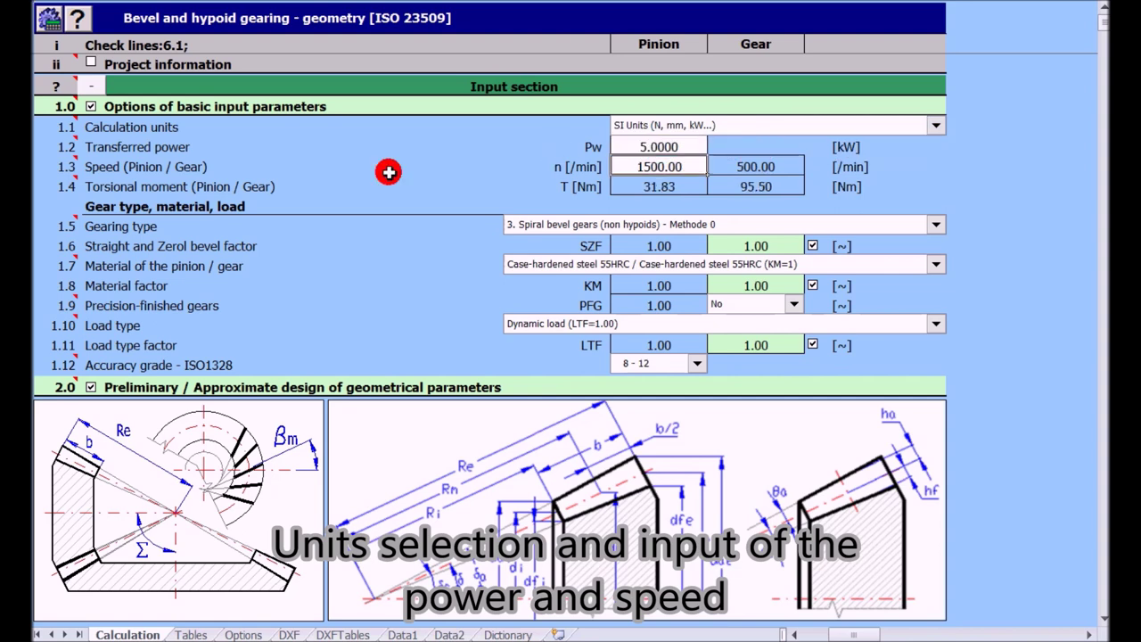
- Keep spiral bevel gears as the gearing type and move to the section 2 transmission ratio input
{"action": "left_click", "coordinate": [702, 226]}
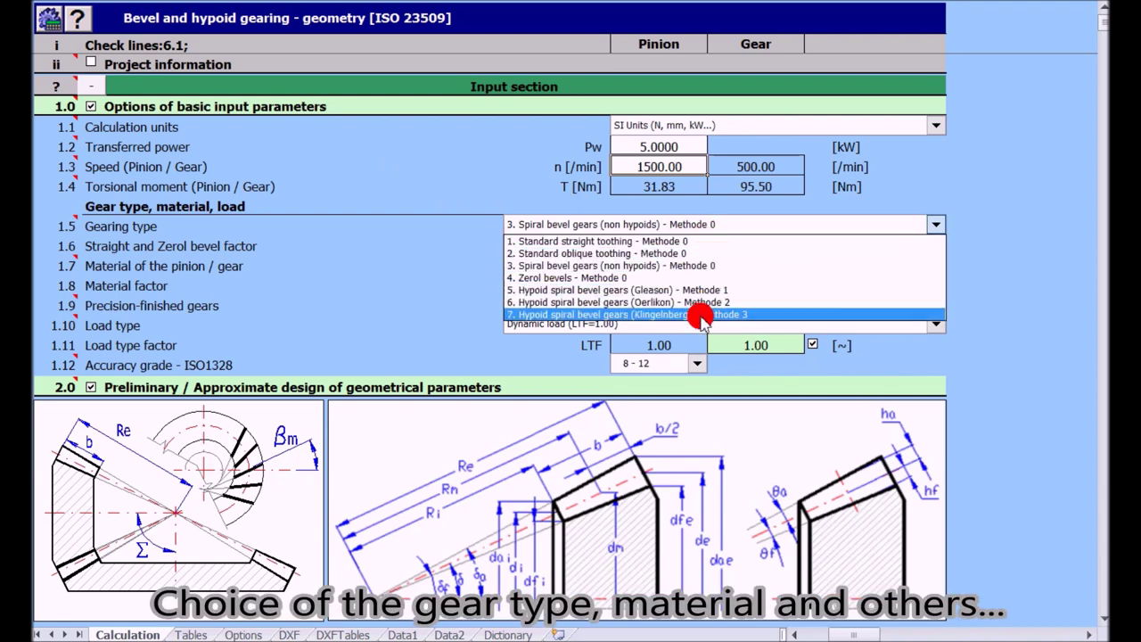
{"action": "left_click", "coordinate": [695, 266]}
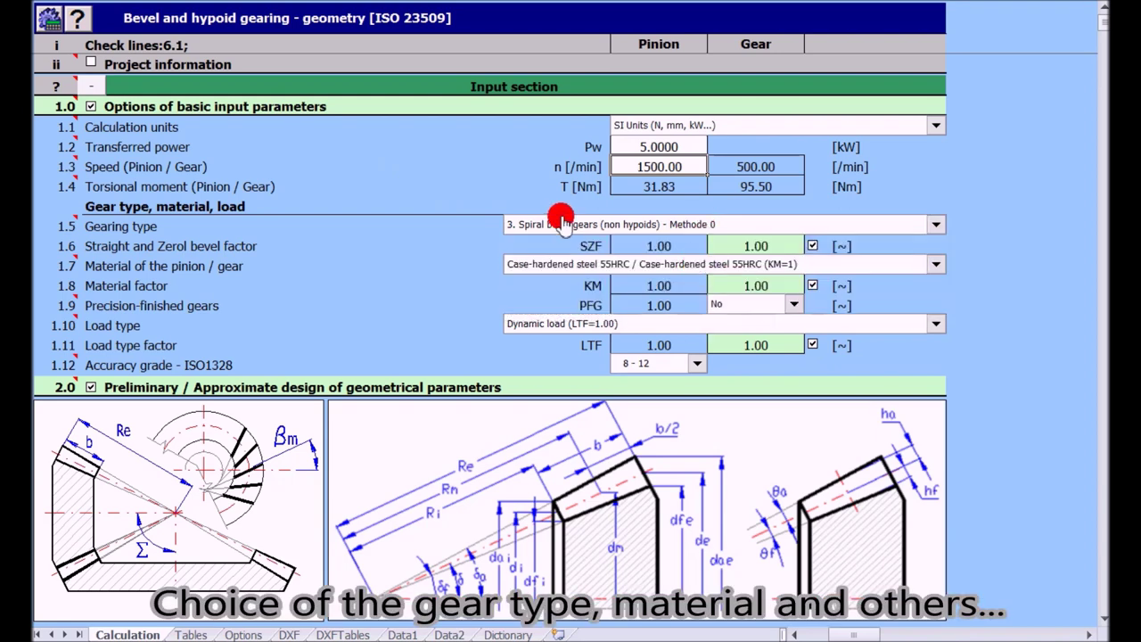
{"action": "scroll", "coordinate": [467, 213], "scroll_direction": "down", "scroll_amount": 1}
{"action": "scroll", "coordinate": [466, 213], "scroll_direction": "down", "scroll_amount": 3}
{"action": "scroll", "coordinate": [466, 218], "scroll_direction": "down", "scroll_amount": 2}
{"action": "scroll", "coordinate": [481, 221], "scroll_direction": "down", "scroll_amount": 1}
{"action": "left_click", "coordinate": [657, 123]}
{"action": "left_click", "coordinate": [654, 164]}
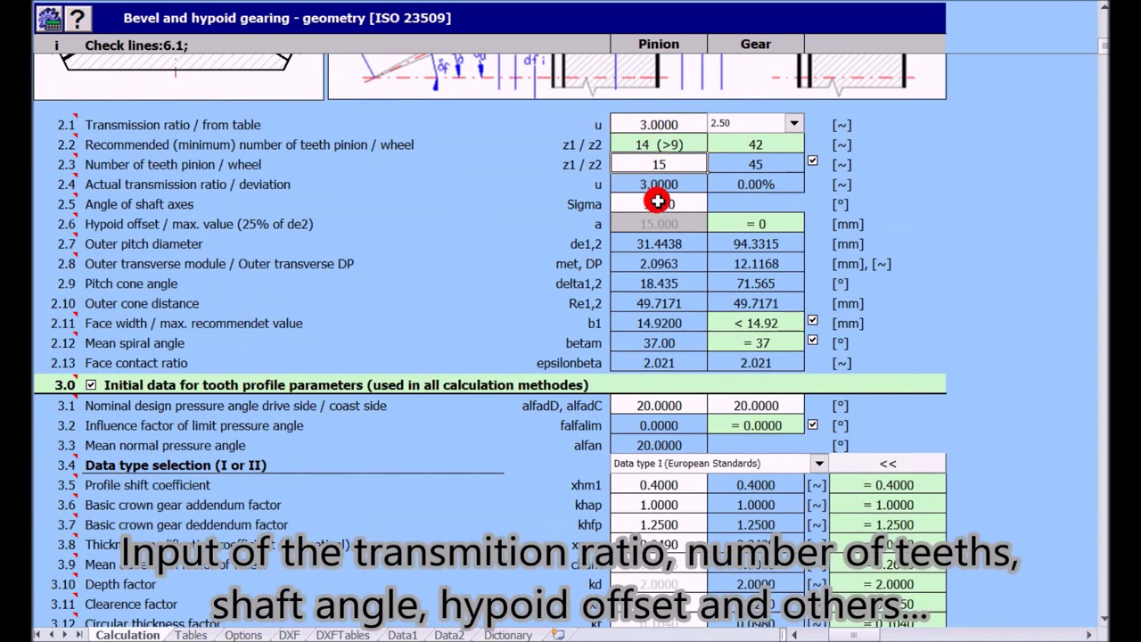
{"action": "left_click", "coordinate": [658, 204]}
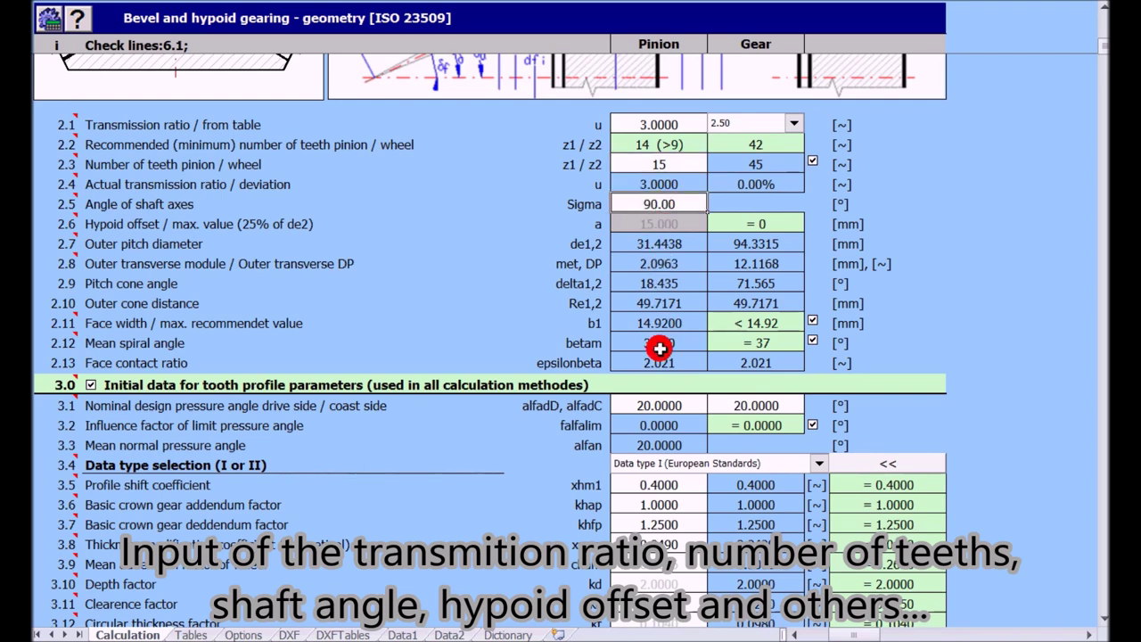
{"action": "scroll", "coordinate": [658, 354], "scroll_direction": "down", "scroll_amount": 5}
{"action": "scroll", "coordinate": [658, 354], "scroll_direction": "down", "scroll_amount": 1}
{"action": "scroll", "coordinate": [658, 354], "scroll_direction": "up", "scroll_amount": 1}
{"action": "left_click", "coordinate": [861, 367]}
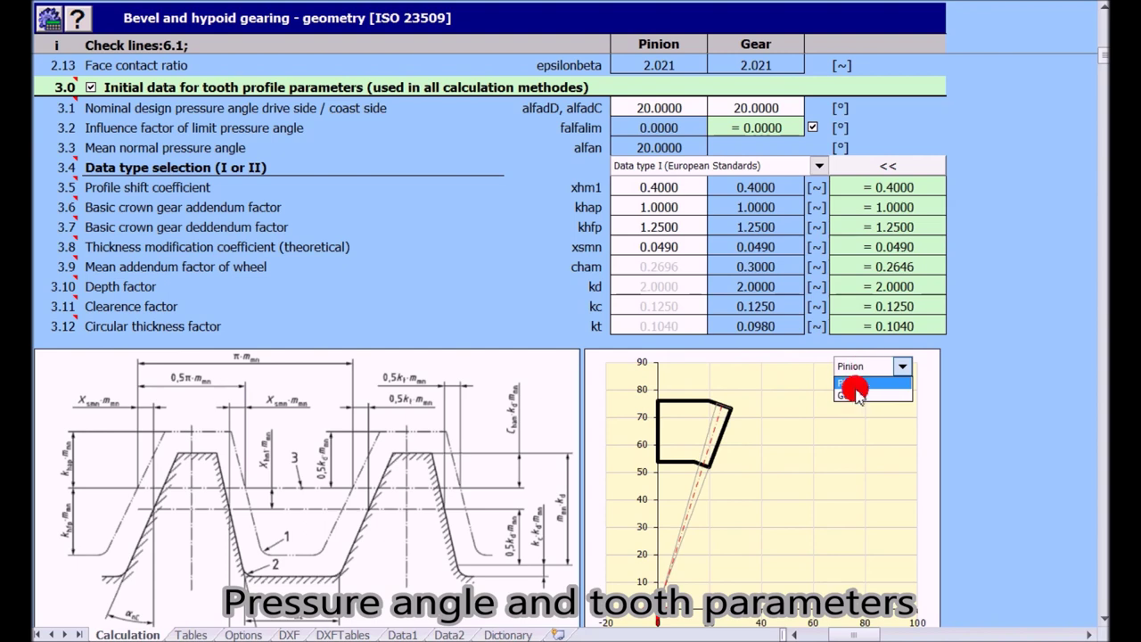
{"action": "left_click", "coordinate": [852, 395]}
{"action": "left_click", "coordinate": [863, 367]}
{"action": "left_click", "coordinate": [852, 381]}
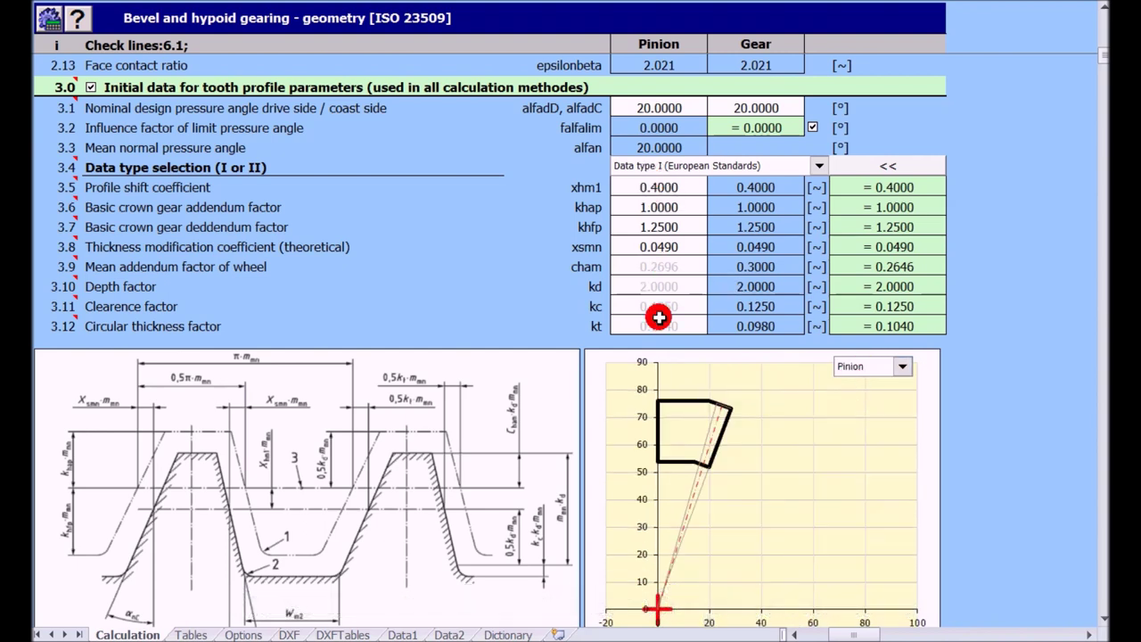
{"action": "scroll", "coordinate": [348, 219], "scroll_direction": "down", "scroll_amount": 1}
{"action": "scroll", "coordinate": [350, 220], "scroll_direction": "down", "scroll_amount": 2}
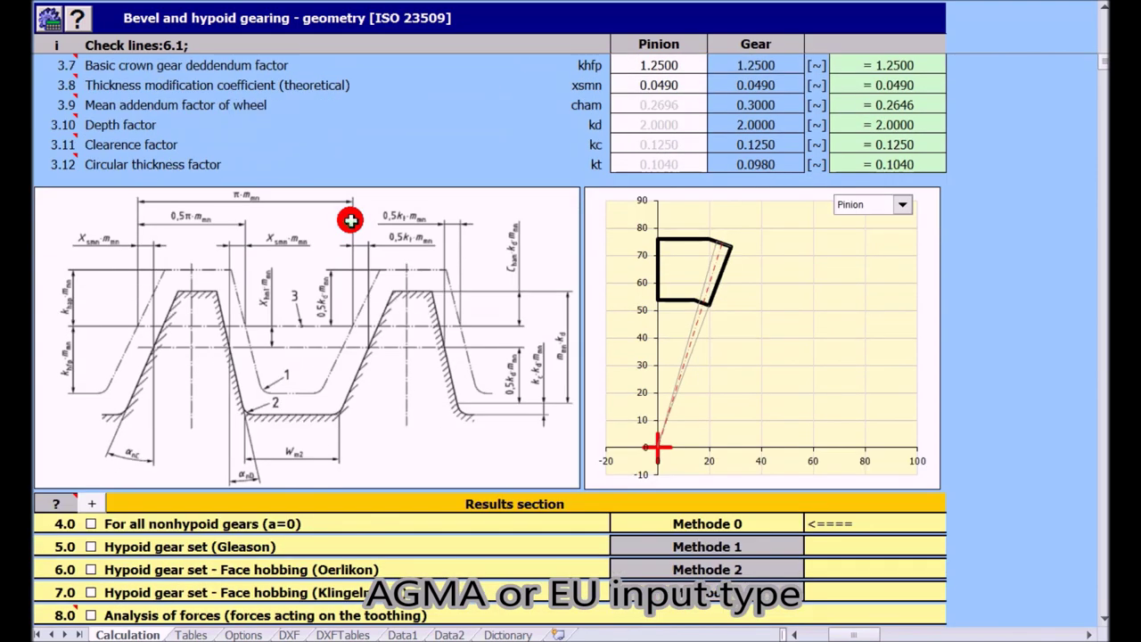
{"action": "scroll", "coordinate": [350, 223], "scroll_direction": "down", "scroll_amount": 4}
{"action": "scroll", "coordinate": [349, 229], "scroll_direction": "down", "scroll_amount": 1}
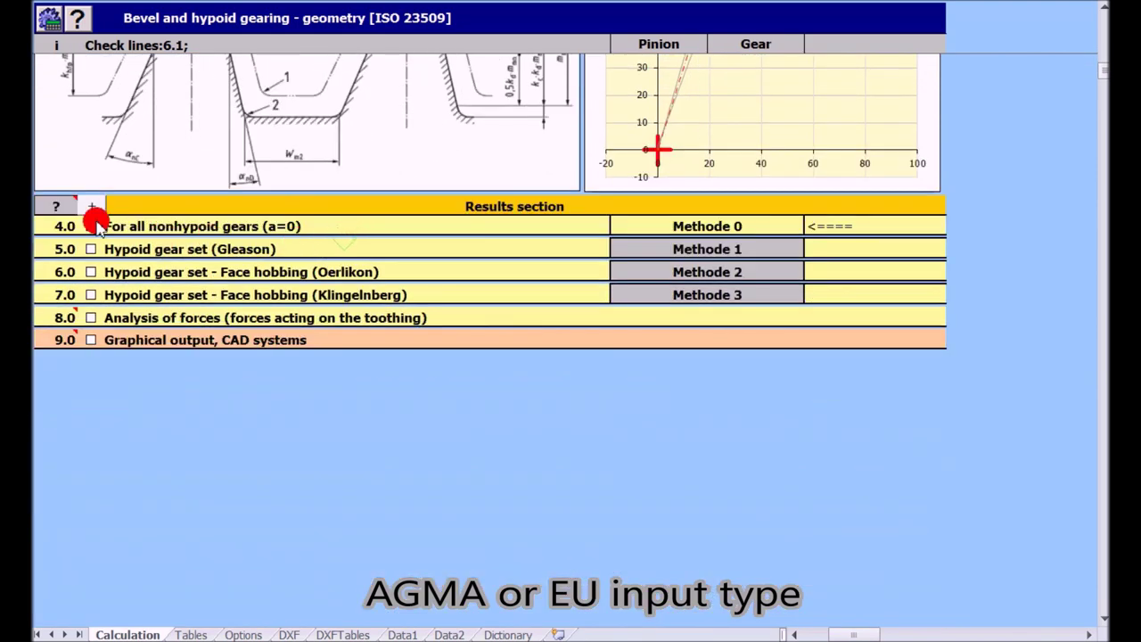
{"action": "scroll", "coordinate": [91, 226], "scroll_direction": "down", "scroll_amount": 2}
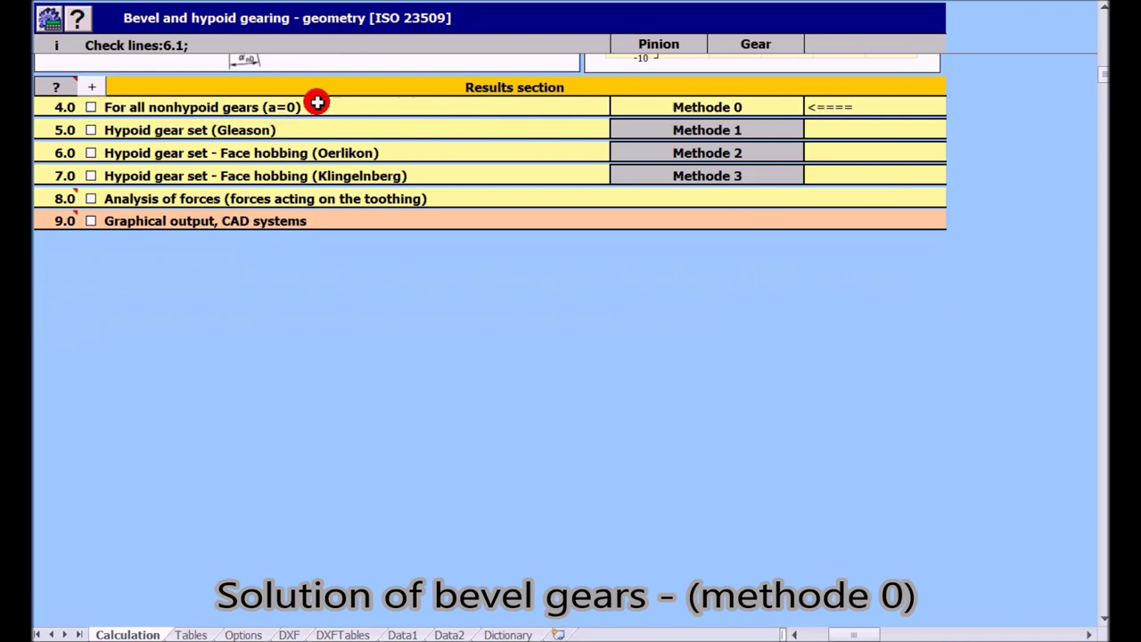
- Expand Methode 0, set the outer pitch diameter to 95 mm, keep Standard taper, and page down
{"action": "left_click", "coordinate": [91, 107]}
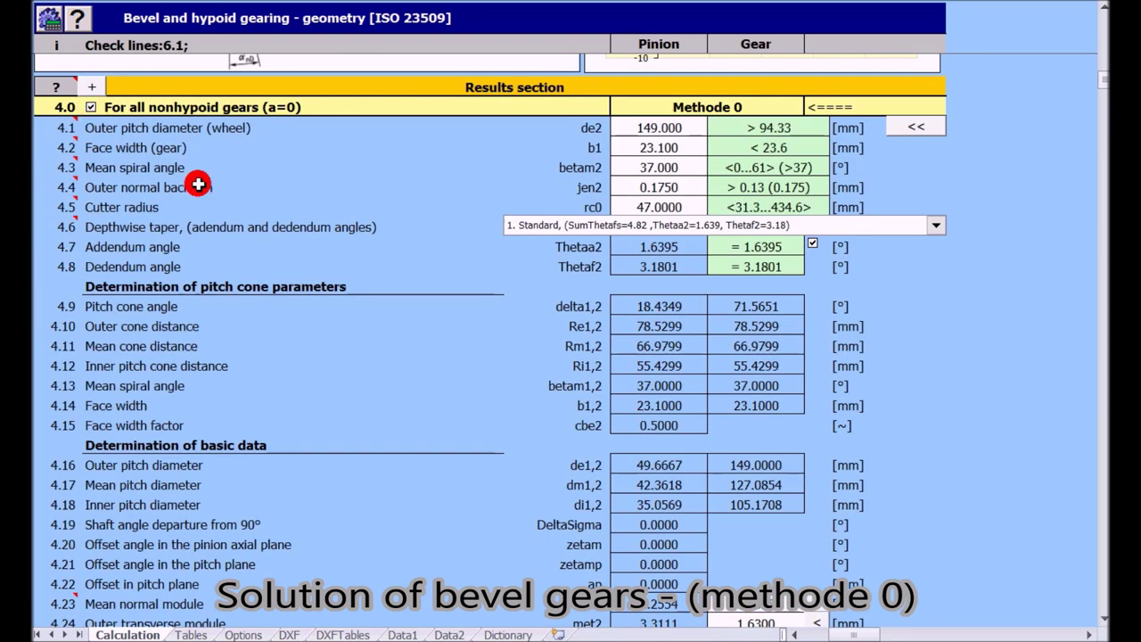
{"action": "left_click", "coordinate": [920, 128]}
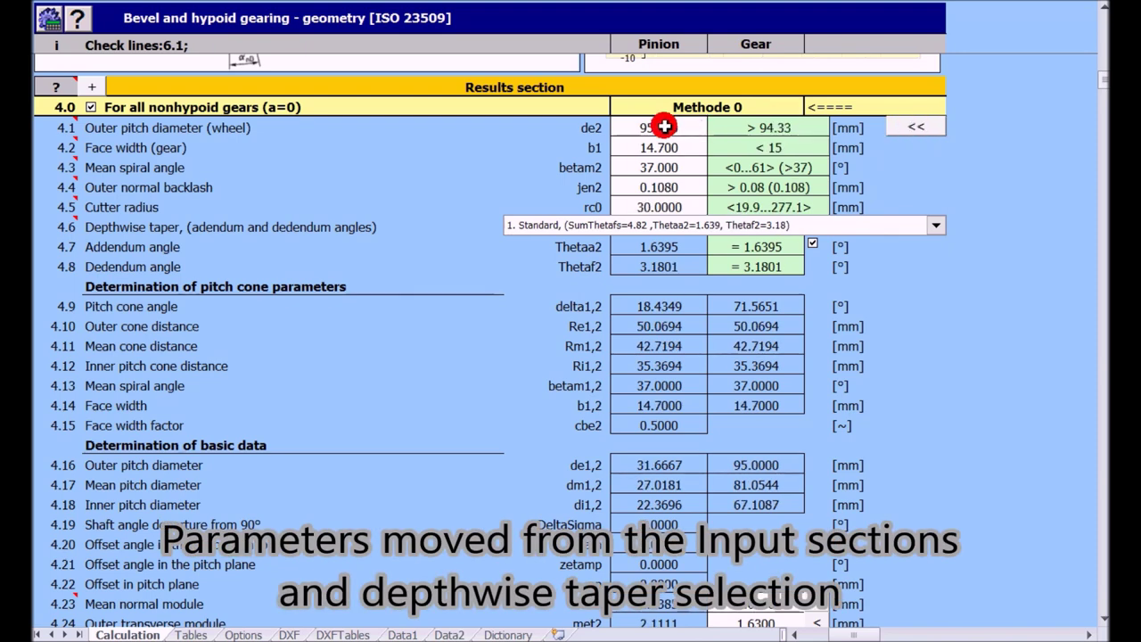
{"action": "left_click", "coordinate": [659, 227]}
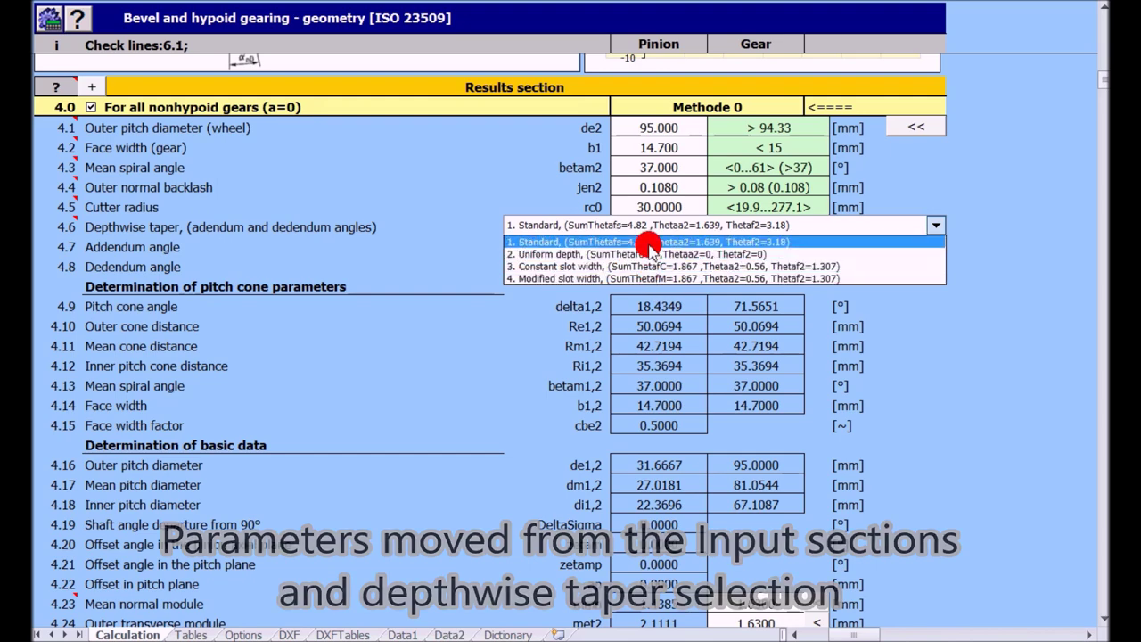
{"action": "left_click", "coordinate": [649, 241]}
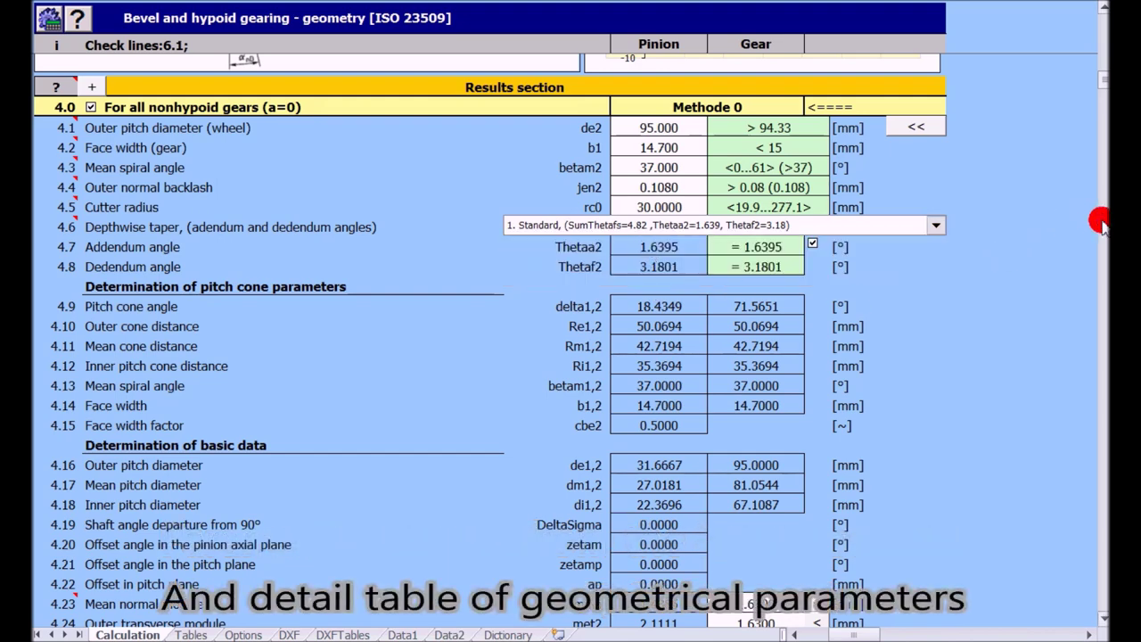
{"action": "left_click", "coordinate": [1103, 219]}
{"action": "left_click", "coordinate": [1103, 252]}
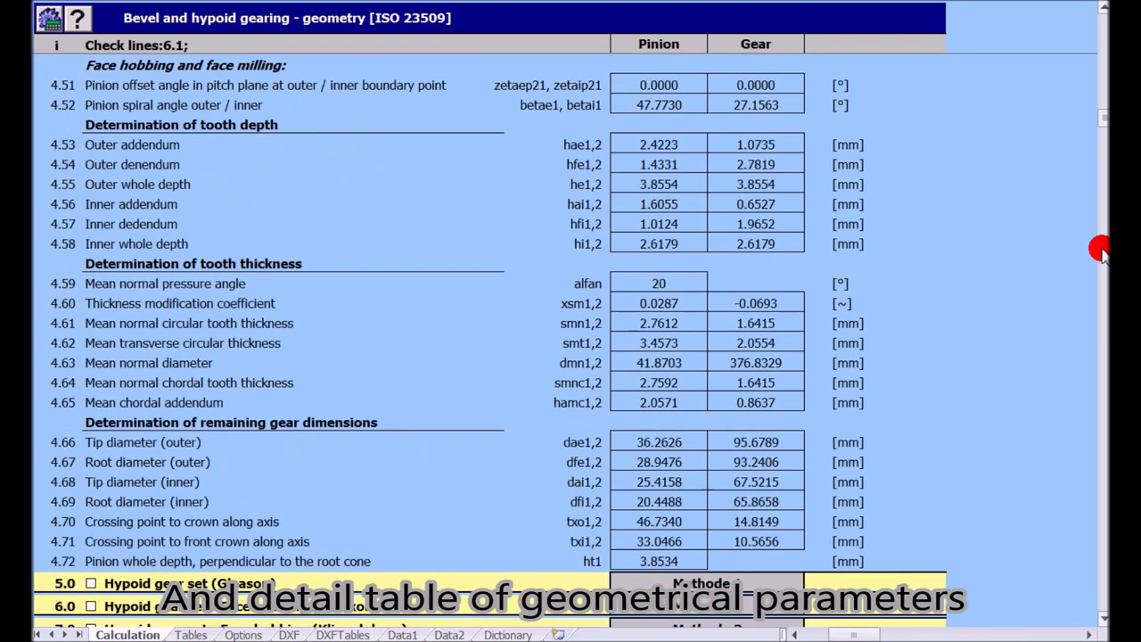
{"action": "left_click", "coordinate": [1103, 252]}
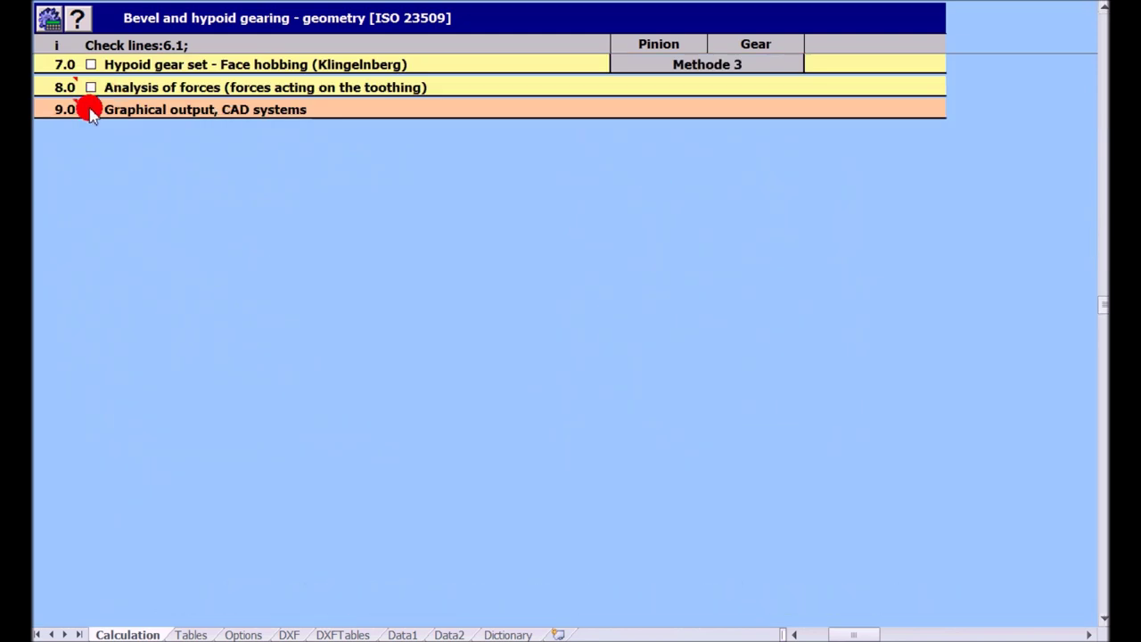
- Expand section 9.0 Graphical output, CAD systems and page down to rows 9.13–9.34
{"action": "left_click", "coordinate": [90, 108]}
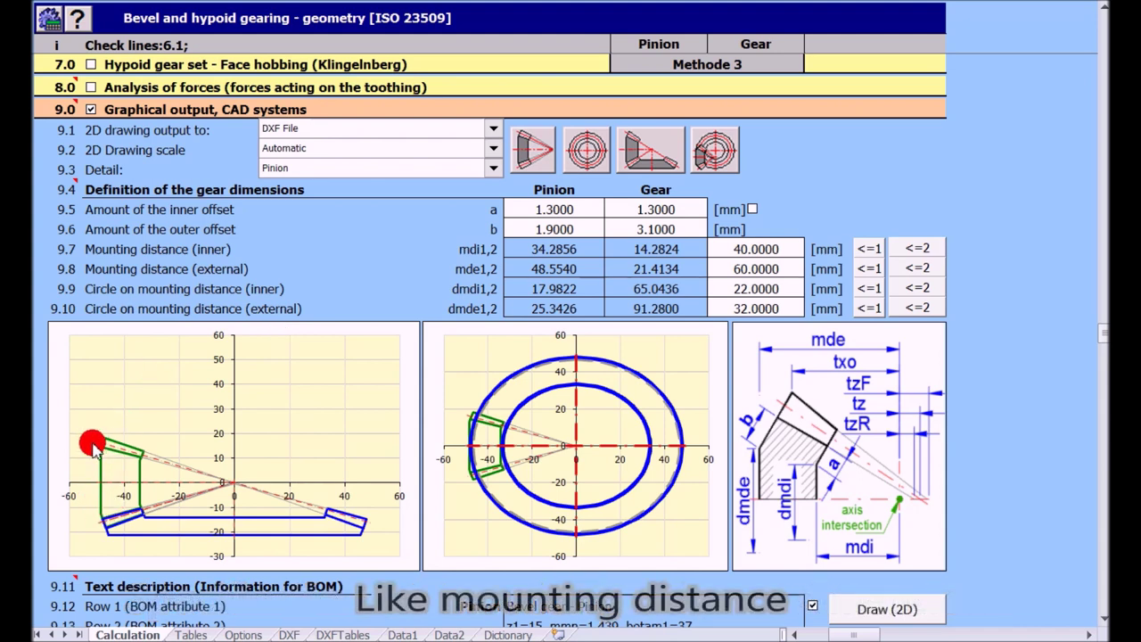
{"action": "left_click", "coordinate": [1103, 374]}
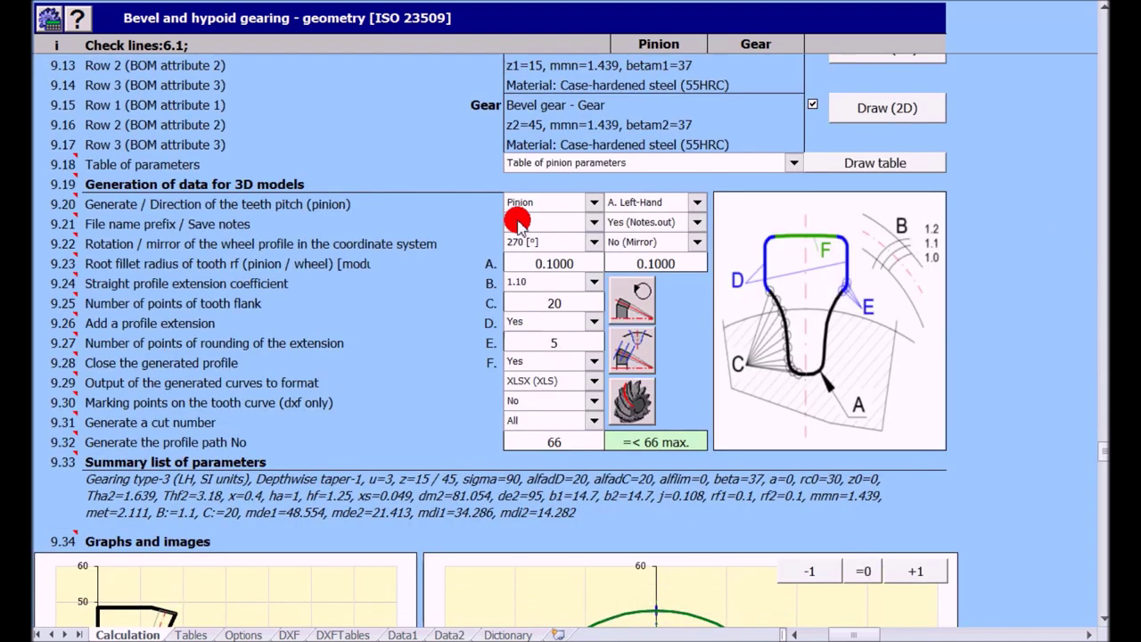
{"action": "scroll", "coordinate": [517, 223], "scroll_direction": "down", "scroll_amount": 5}
{"action": "scroll", "coordinate": [517, 222], "scroll_direction": "down", "scroll_amount": 2}
{"action": "scroll", "coordinate": [637, 229], "scroll_direction": "down", "scroll_amount": 1}
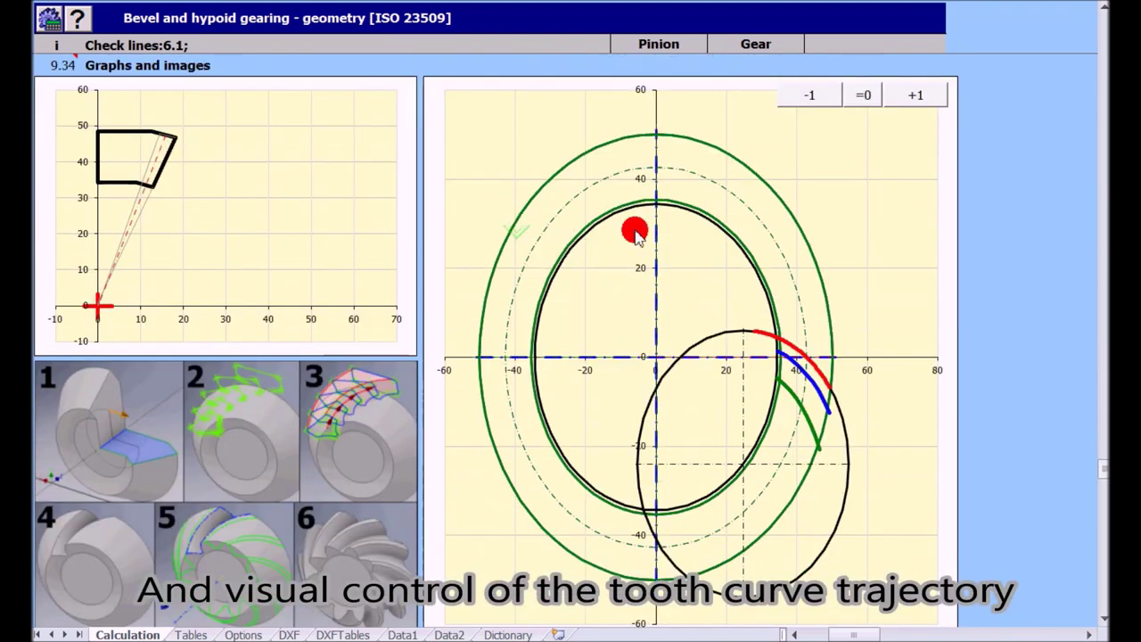
{"action": "left_click", "coordinate": [863, 96]}
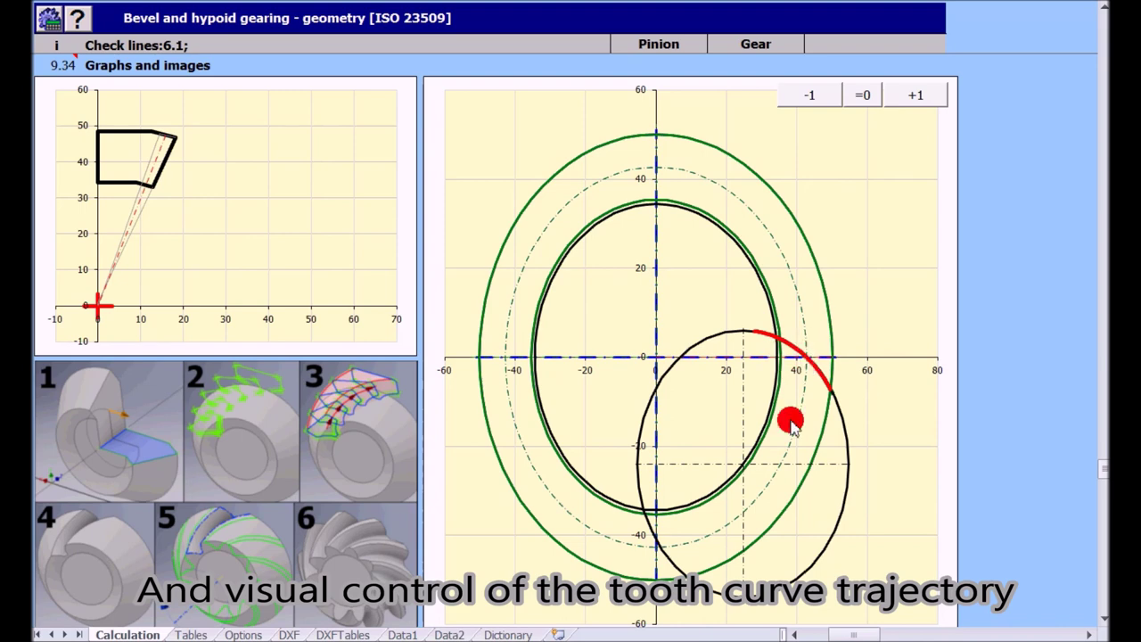
{"action": "left_click", "coordinate": [913, 96]}
{"action": "left_click", "coordinate": [913, 97]}
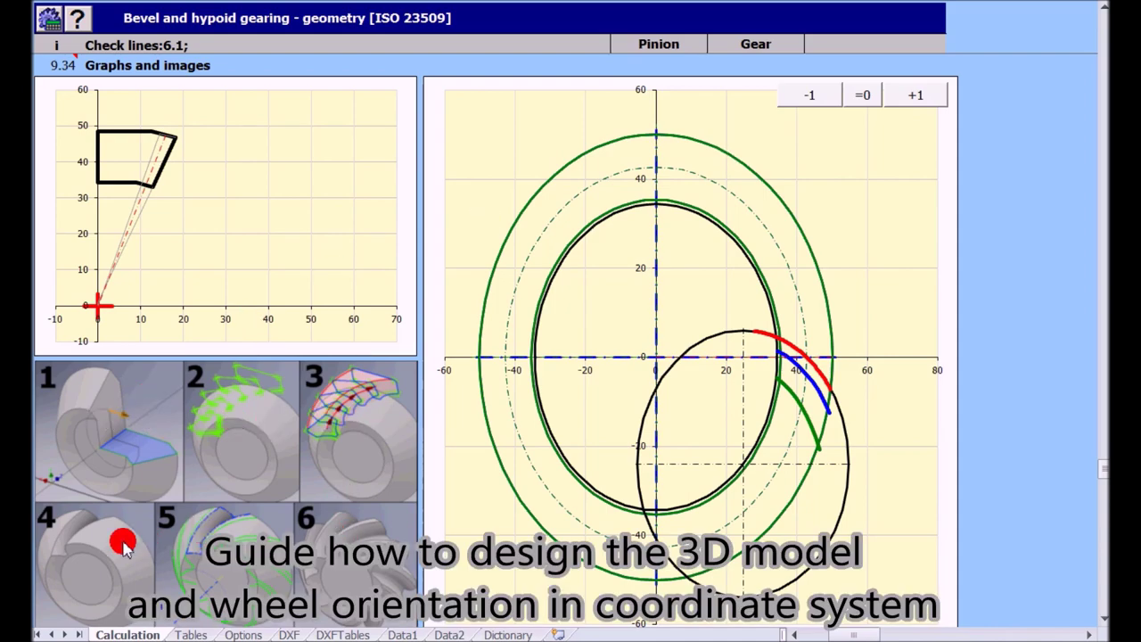
{"action": "scroll", "coordinate": [740, 205], "scroll_direction": "up", "scroll_amount": 5}
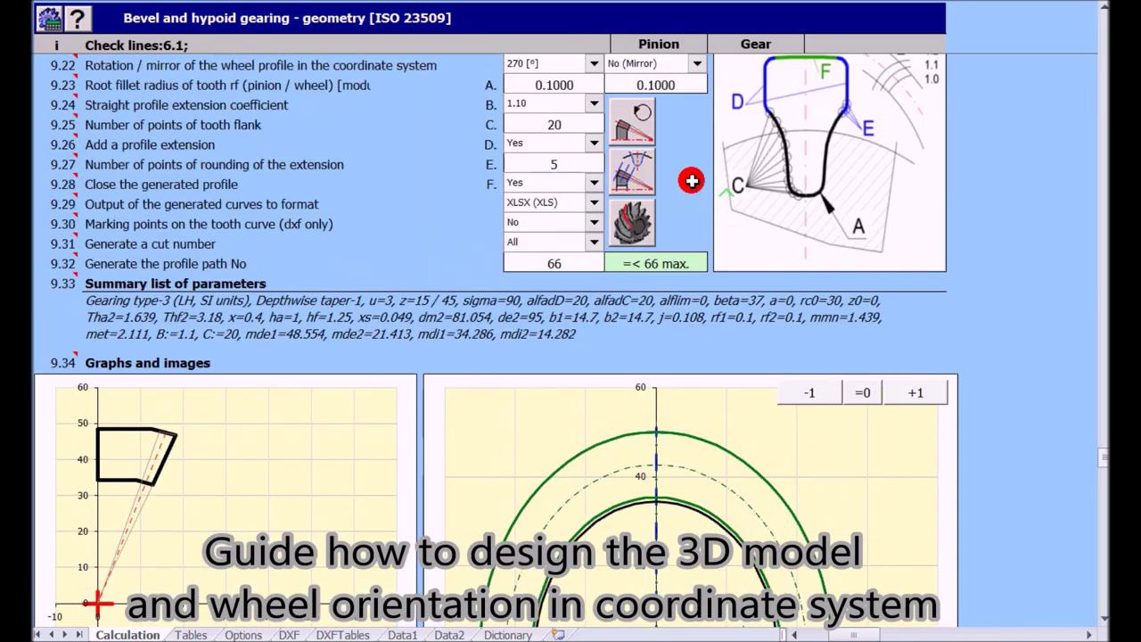
{"action": "scroll", "coordinate": [686, 181], "scroll_direction": "up", "scroll_amount": 3}
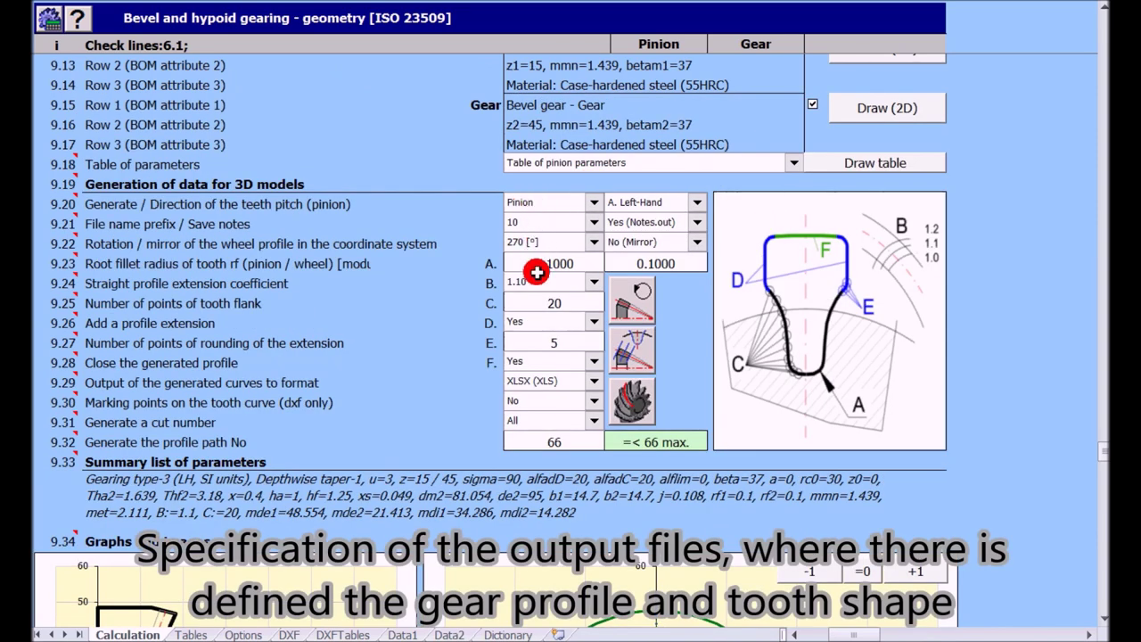
{"action": "left_click", "coordinate": [553, 382]}
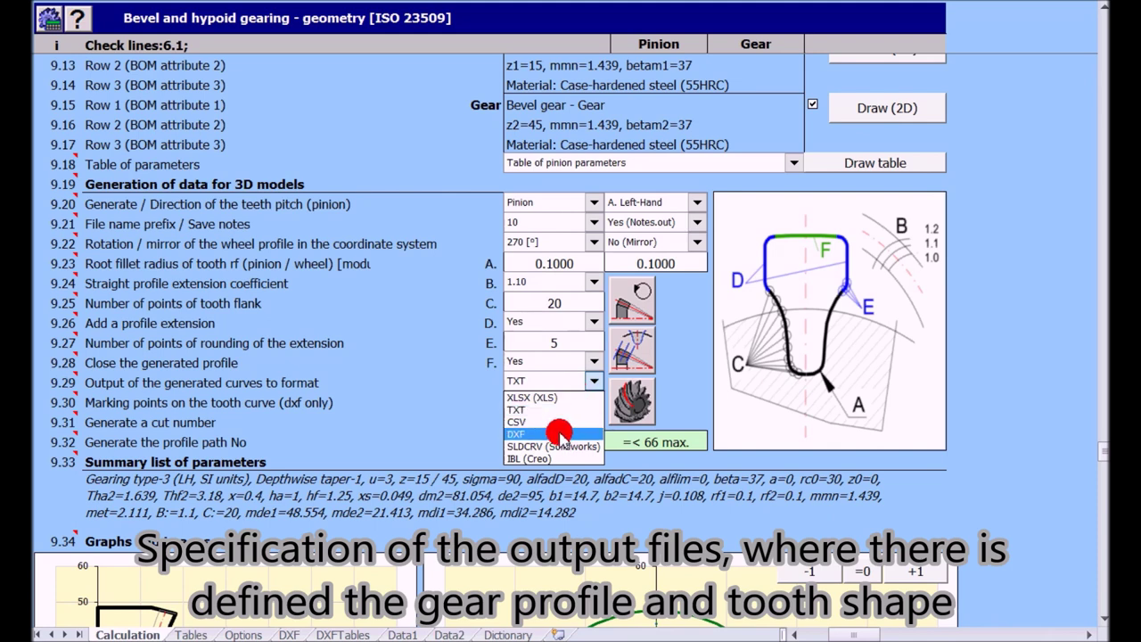
- Save the wheel profile as 10_Pinion-Cone in DXF format
{"action": "left_click", "coordinate": [559, 434]}
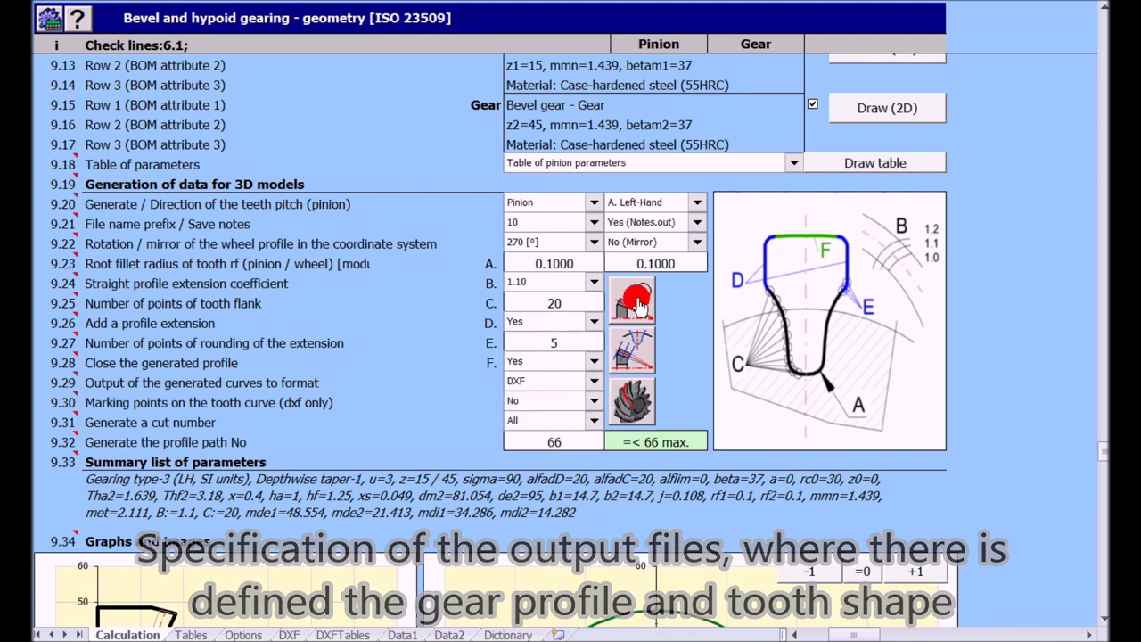
{"action": "left_click", "coordinate": [633, 301]}
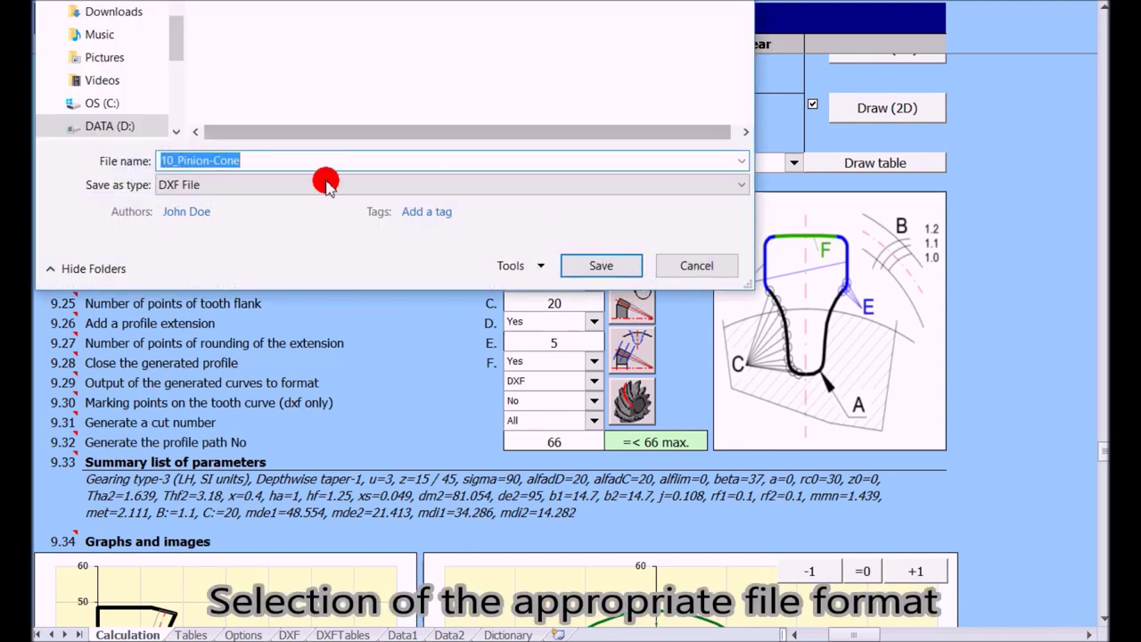
{"action": "left_click", "coordinate": [590, 265]}
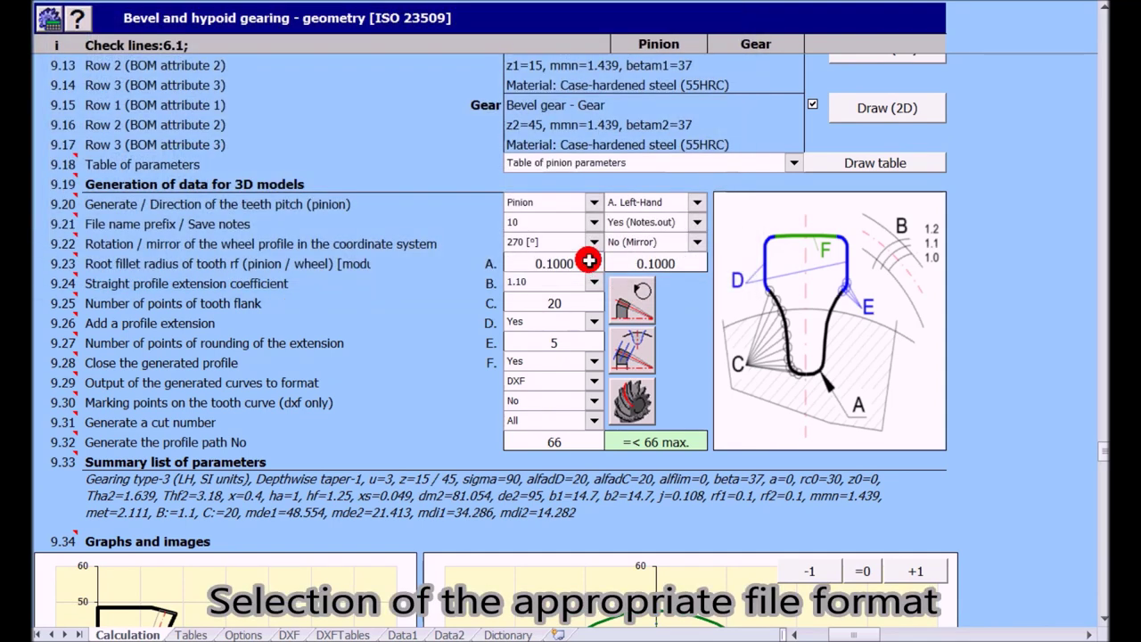
- Switch the curve output to XLSX and export the tooth profiles as 10_Pinion files
{"action": "left_click", "coordinate": [594, 381]}
{"action": "left_click", "coordinate": [552, 399]}
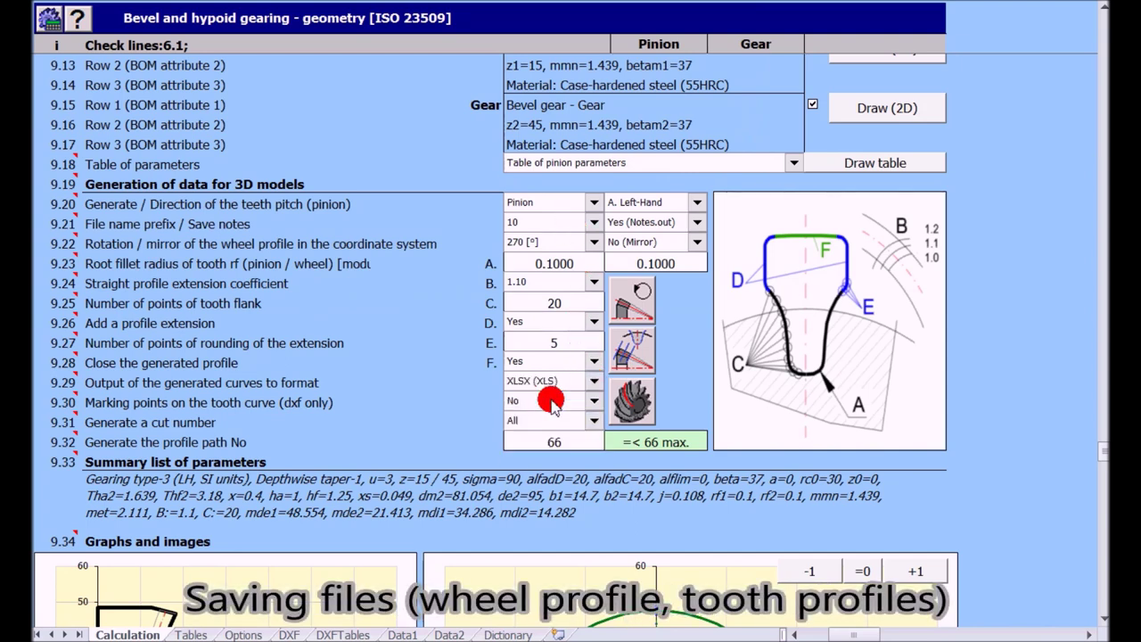
{"action": "left_click", "coordinate": [635, 354]}
{"action": "left_click", "coordinate": [598, 266]}
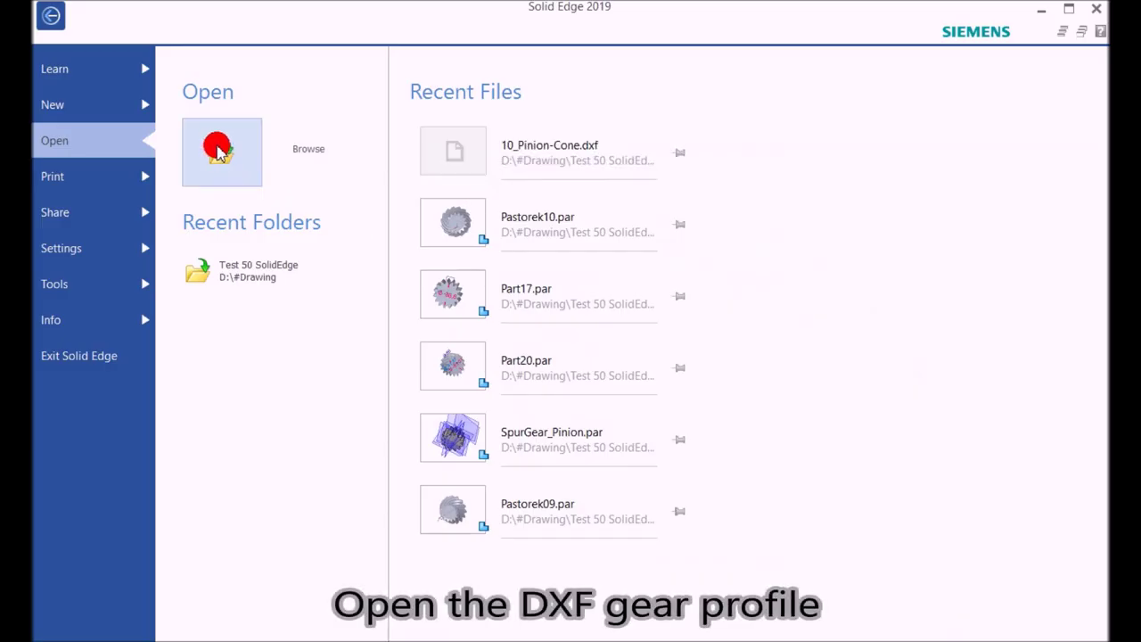
- Open 10_Pinion-Cone.dxf as a part sketch on the Right (YZ) plane
{"action": "left_click", "coordinate": [217, 149]}
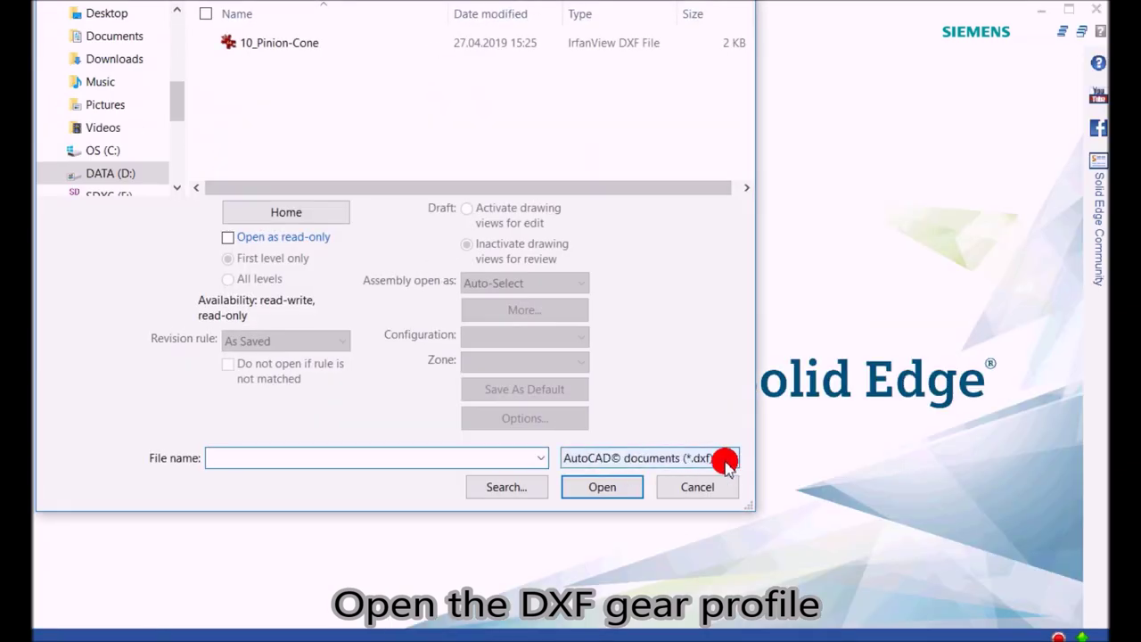
{"action": "left_click", "coordinate": [684, 458]}
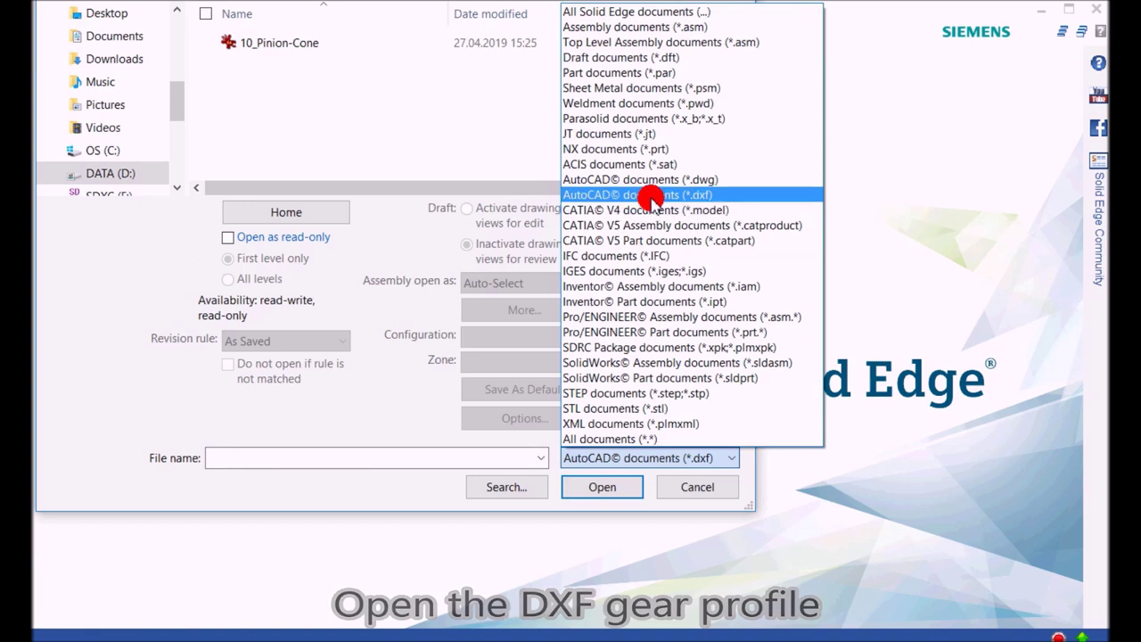
{"action": "left_click", "coordinate": [650, 195]}
{"action": "left_click", "coordinate": [268, 42]}
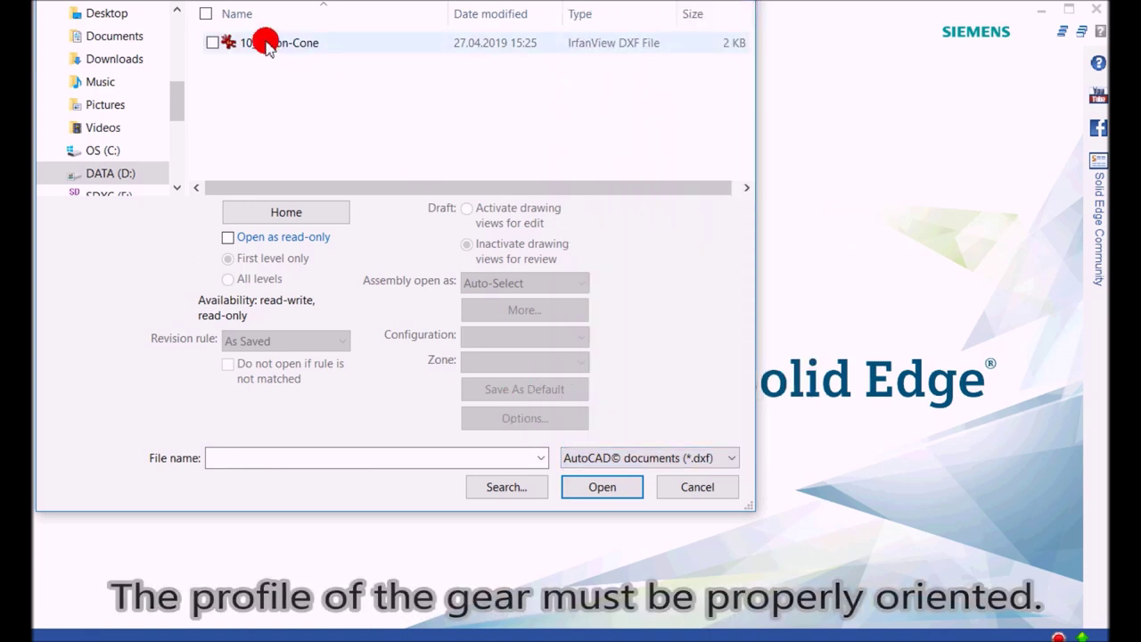
{"action": "left_click", "coordinate": [539, 419]}
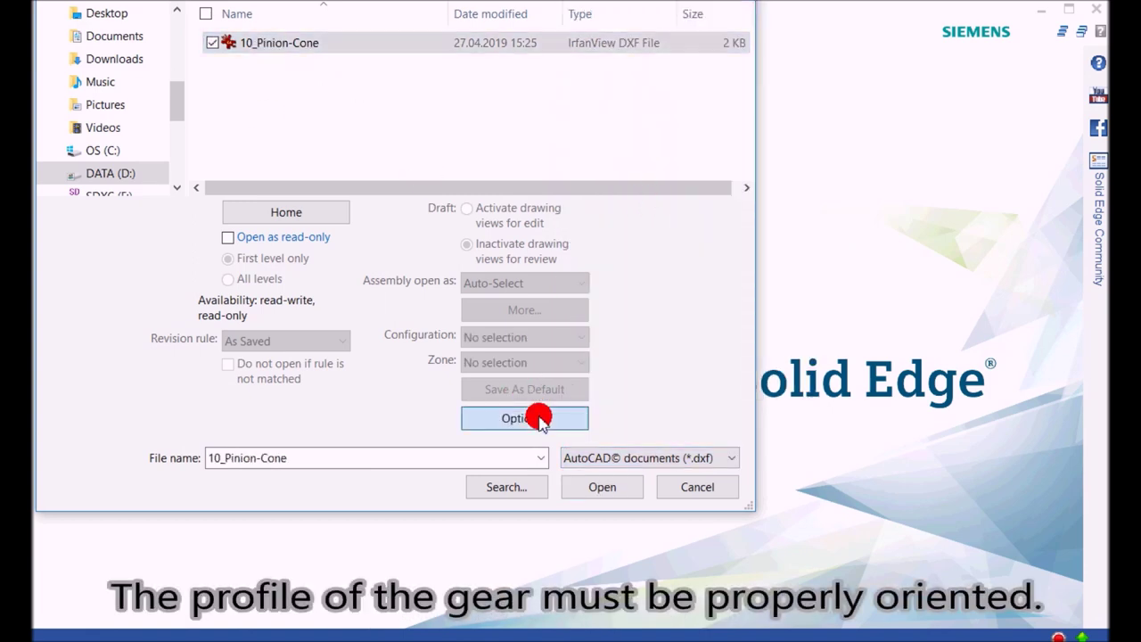
{"action": "left_click_drag", "start_coordinate": [435, 0], "coordinate": [553, 5]}
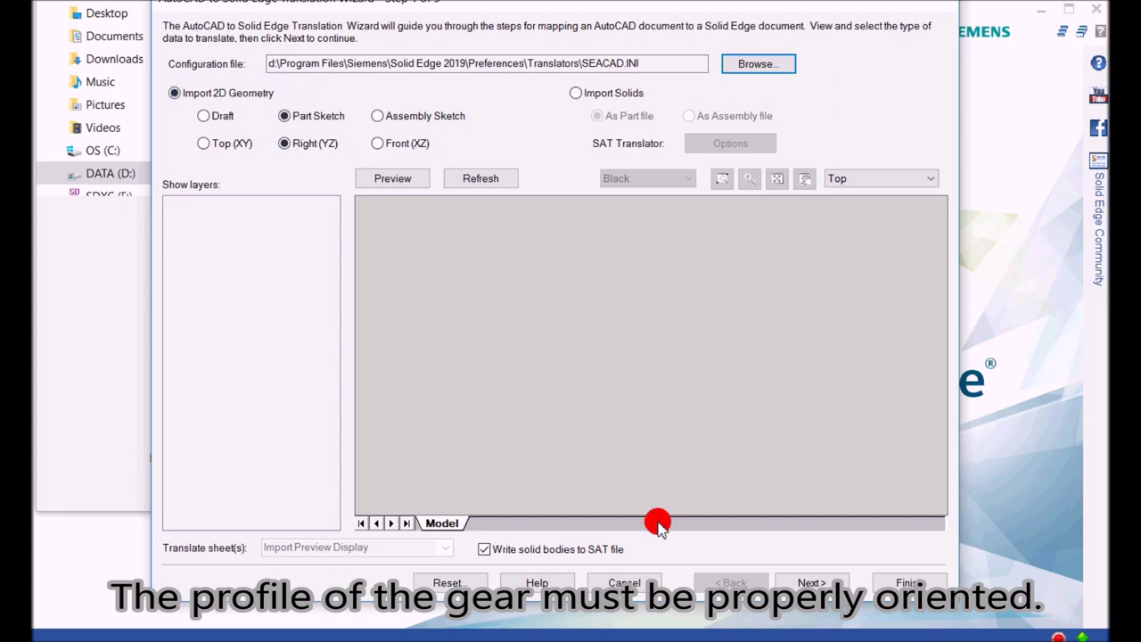
{"action": "left_click", "coordinate": [907, 584]}
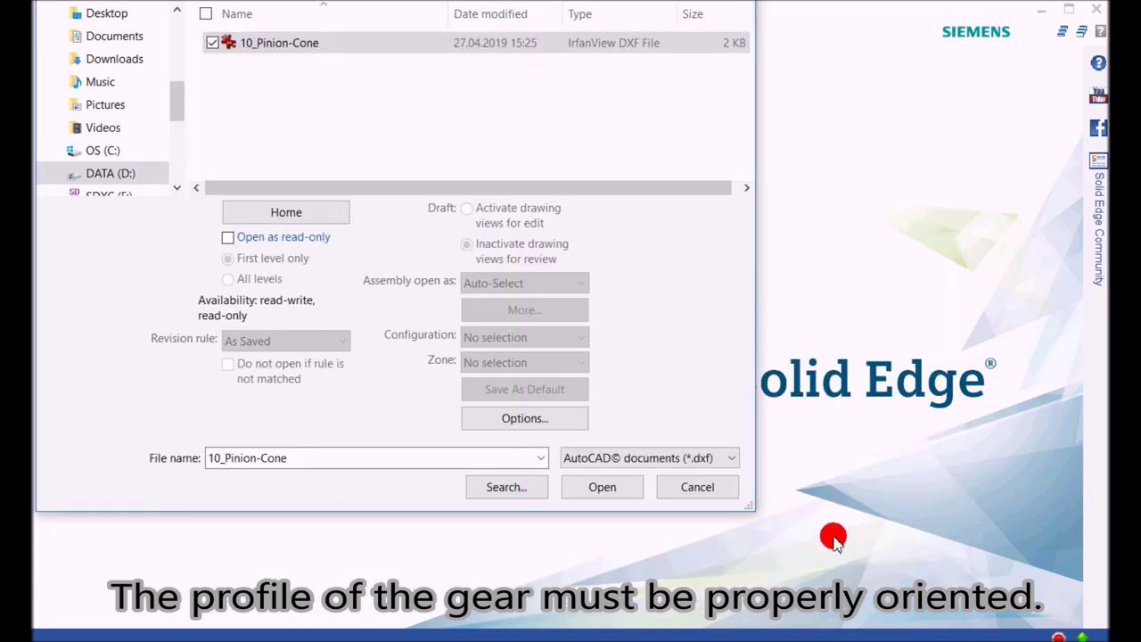
{"action": "left_click_drag", "start_coordinate": [461, 132], "coordinate": [528, 12]}
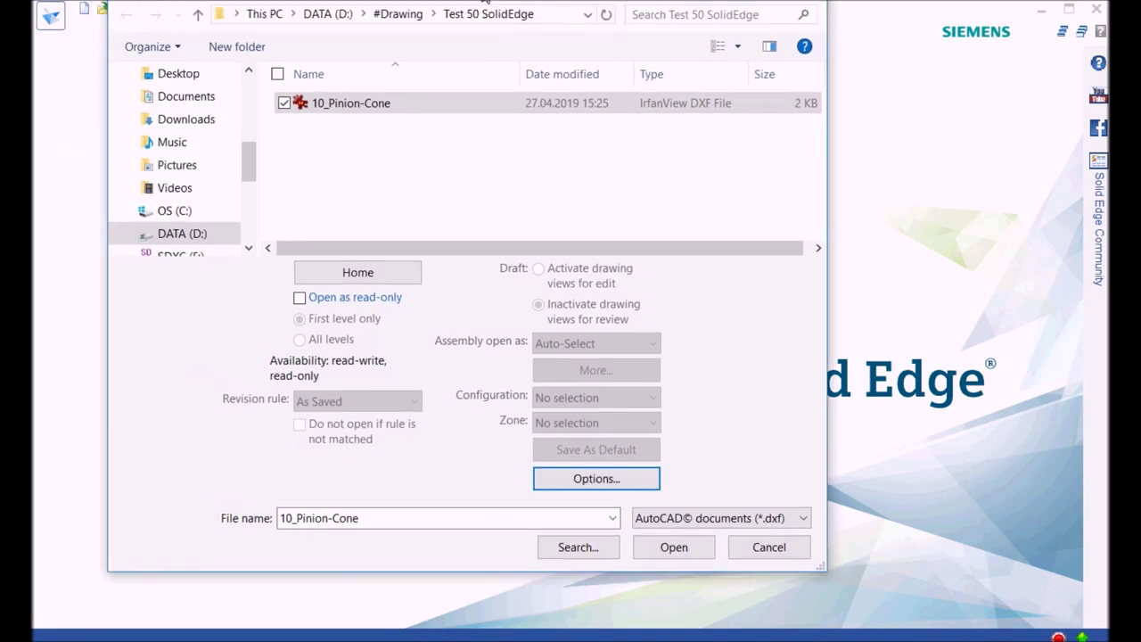
{"action": "left_click", "coordinate": [407, 128]}
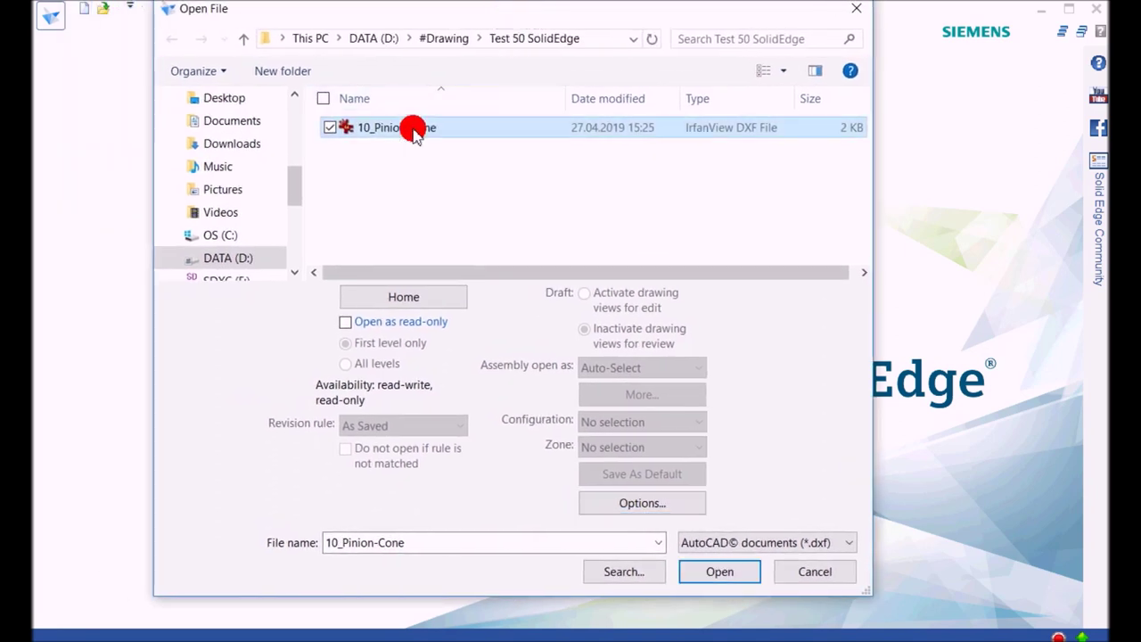
{"action": "left_click", "coordinate": [724, 575]}
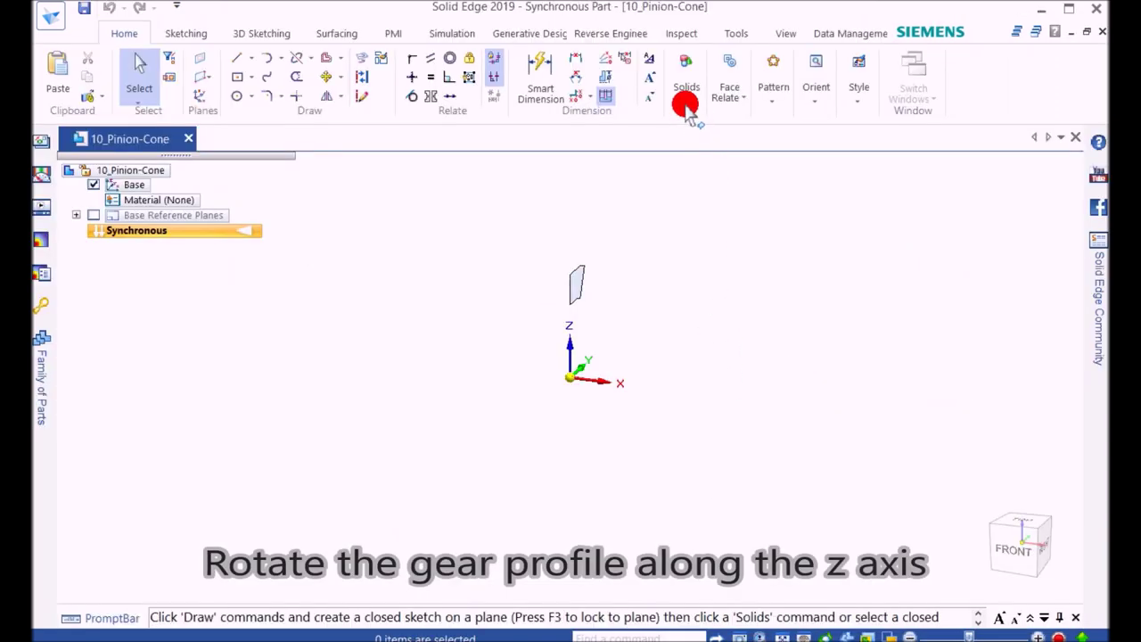
- Revolve the cone profile a full 360° about the z axis into Protrusion 1
{"action": "left_click", "coordinate": [685, 103]}
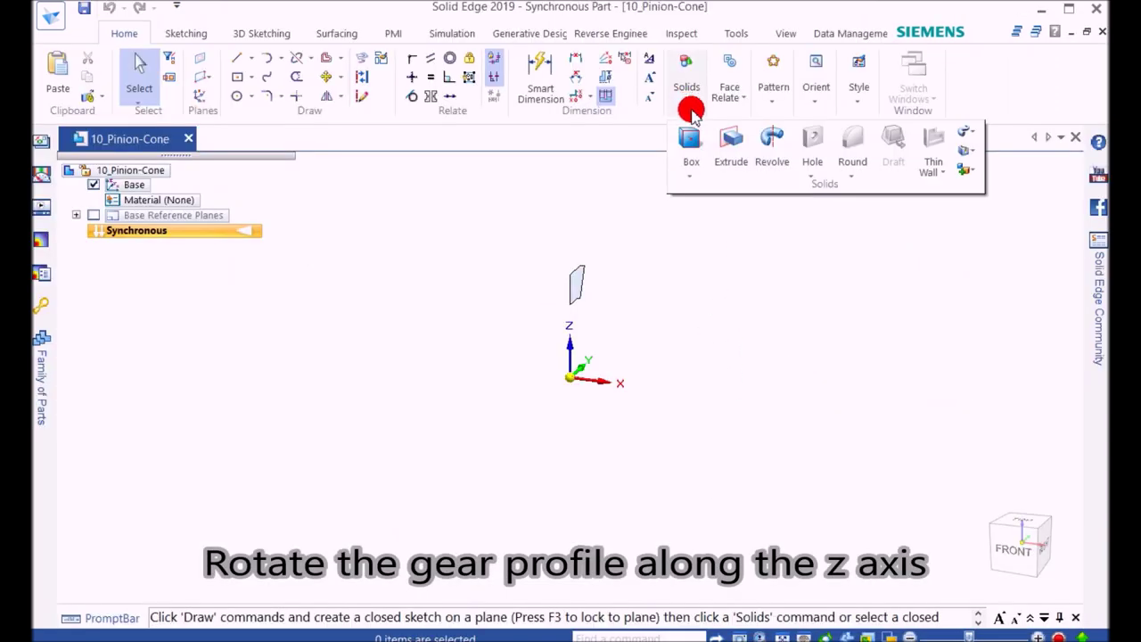
{"action": "left_click", "coordinate": [772, 148]}
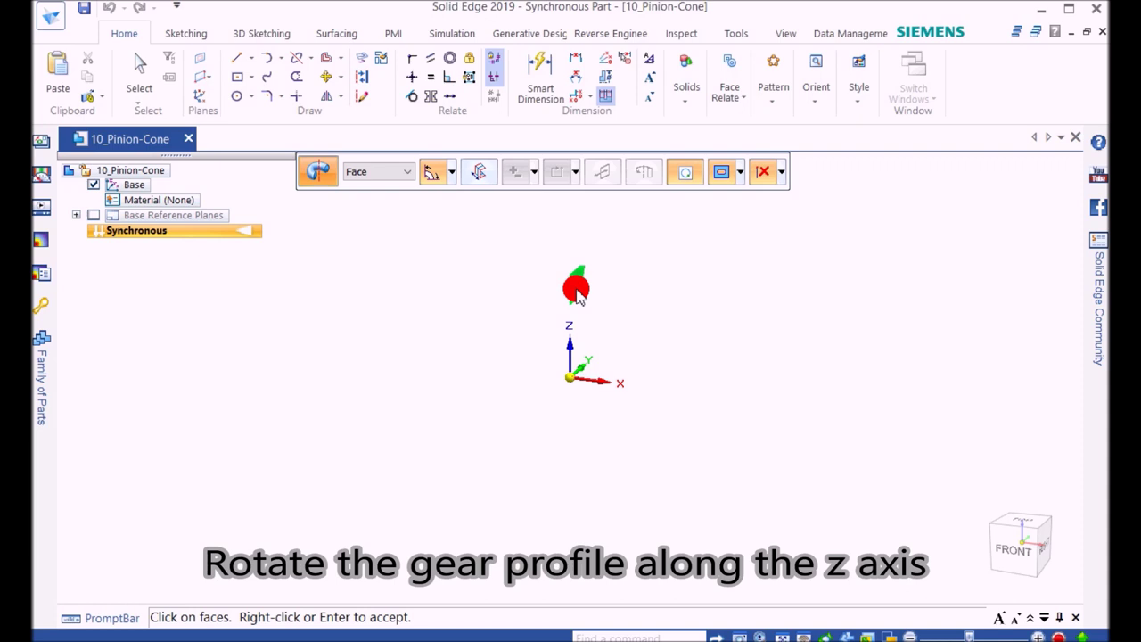
{"action": "left_click", "coordinate": [571, 293]}
{"action": "right_click", "coordinate": [571, 292]}
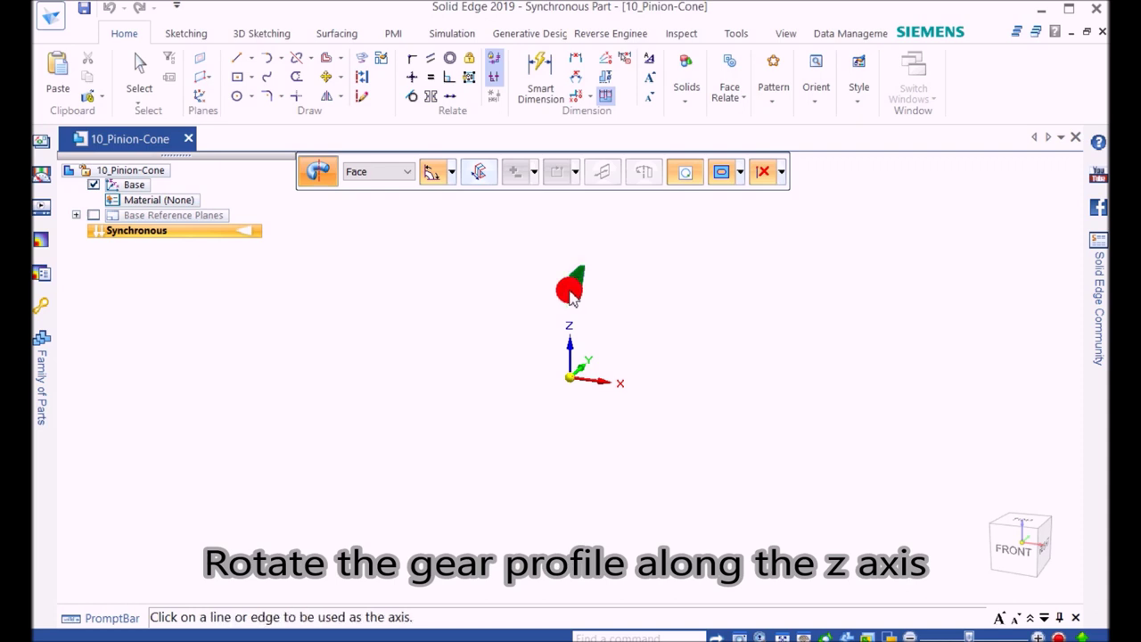
{"action": "left_click", "coordinate": [567, 287]}
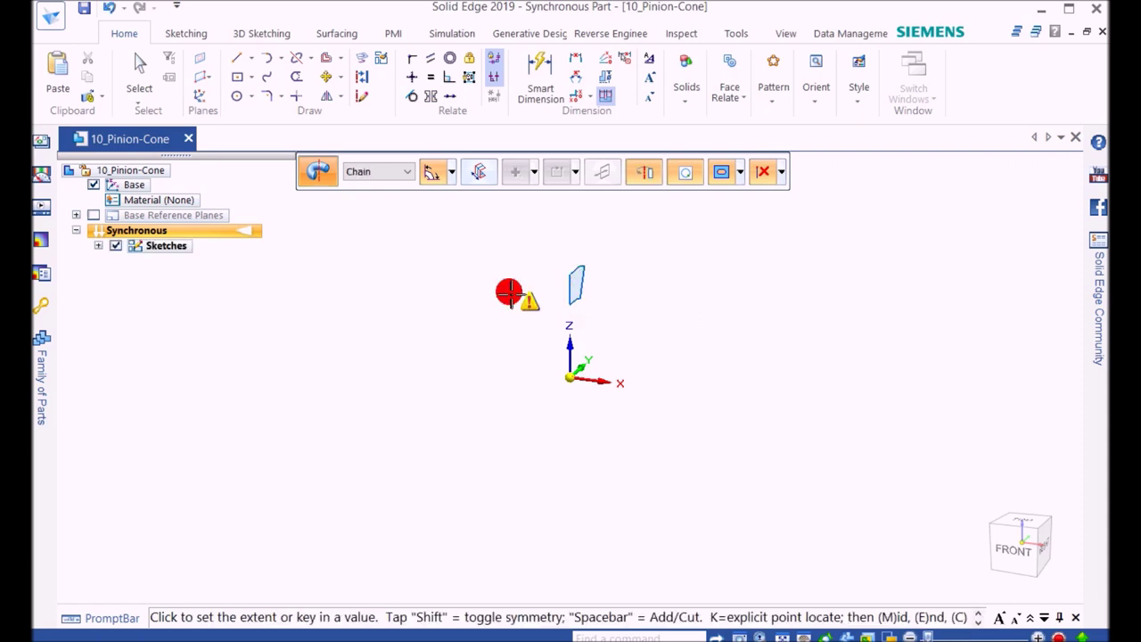
{"action": "left_click", "coordinate": [455, 176]}
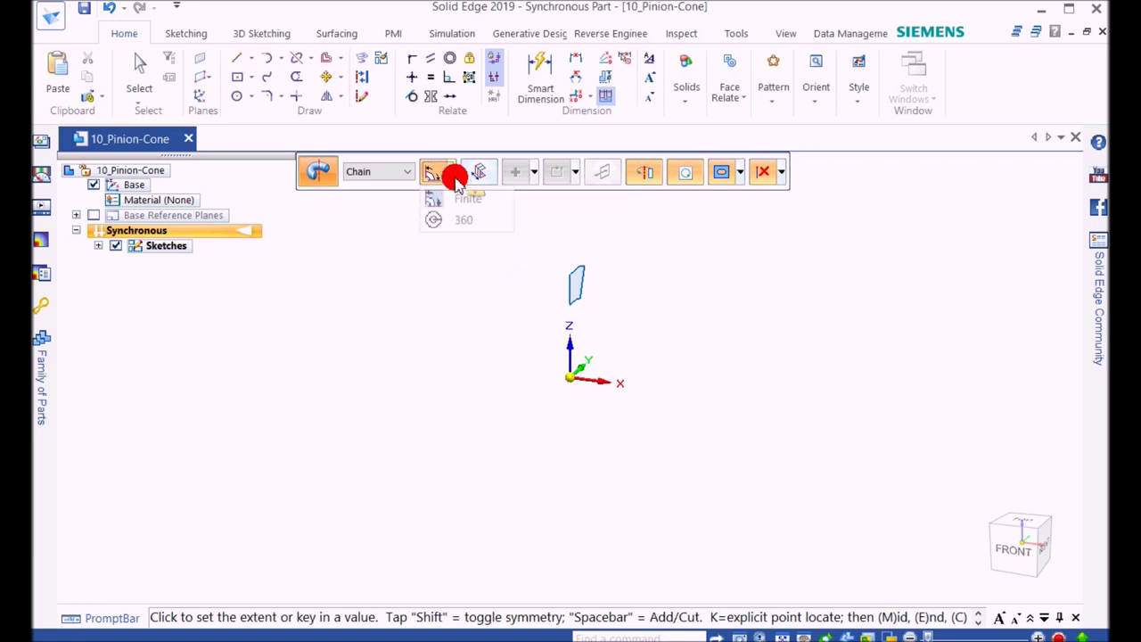
{"action": "left_click", "coordinate": [468, 222]}
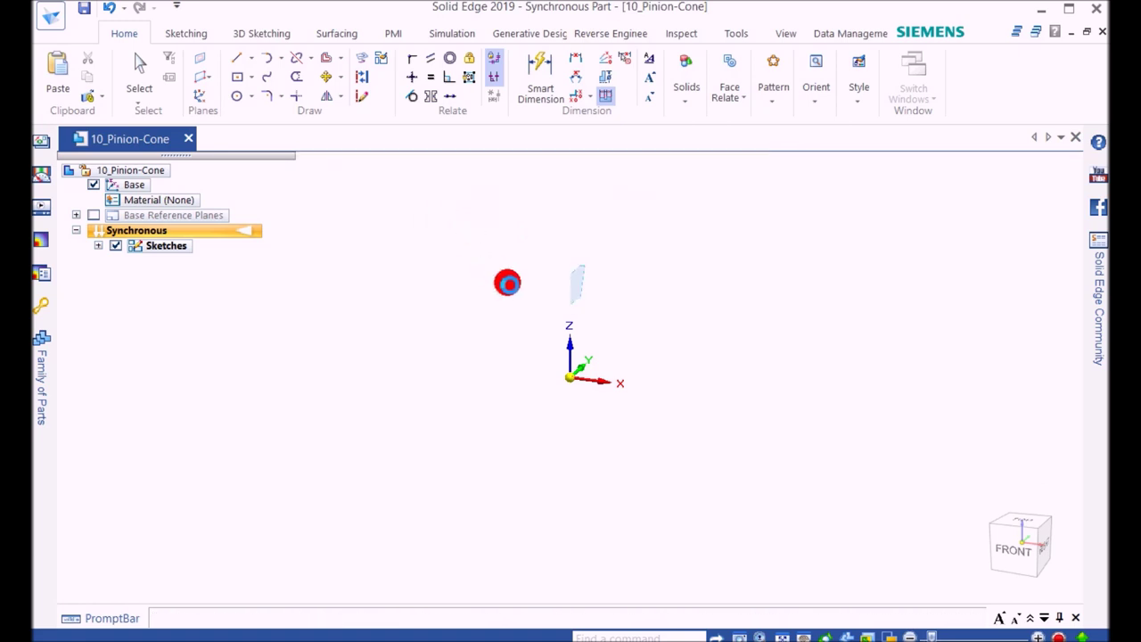
{"action": "scroll", "coordinate": [570, 316], "scroll_direction": "up", "scroll_amount": 1}
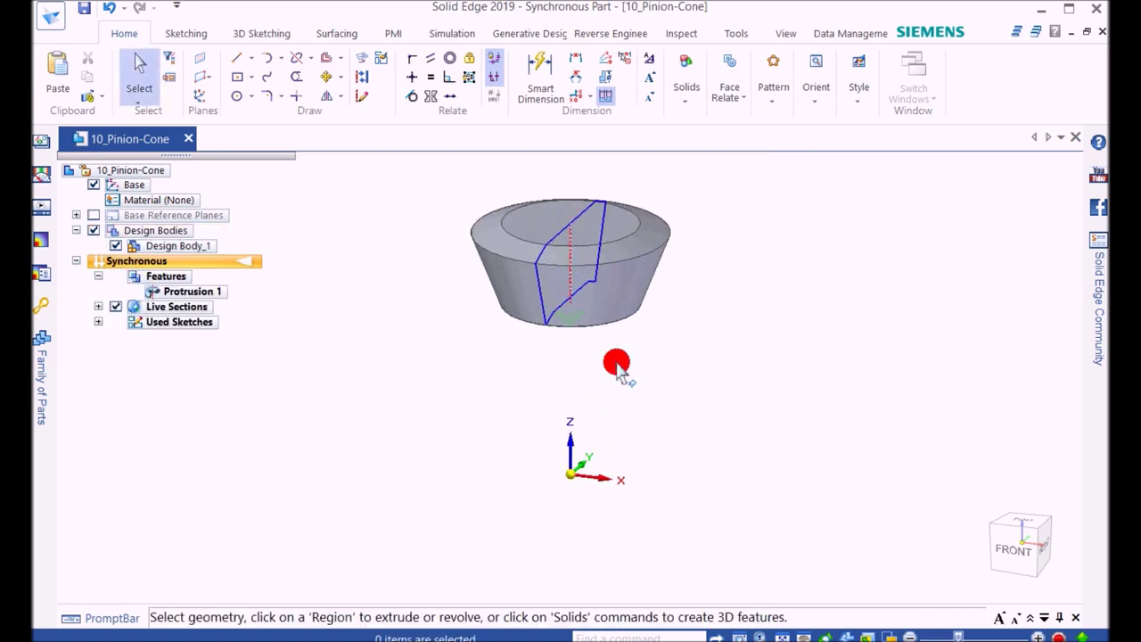
{"action": "middle_click_drag", "start_coordinate": [693, 433], "coordinate": [466, 233]}
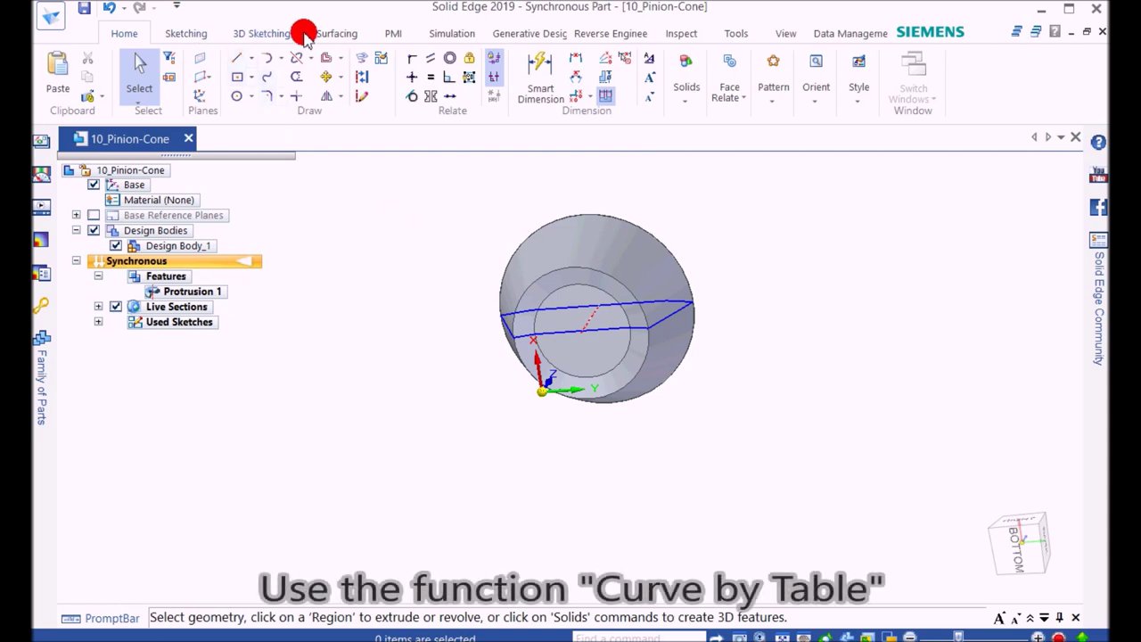
- Start a Curve by Table driven by the 10_Pinion-1 spreadsheet
{"action": "left_click", "coordinate": [332, 34]}
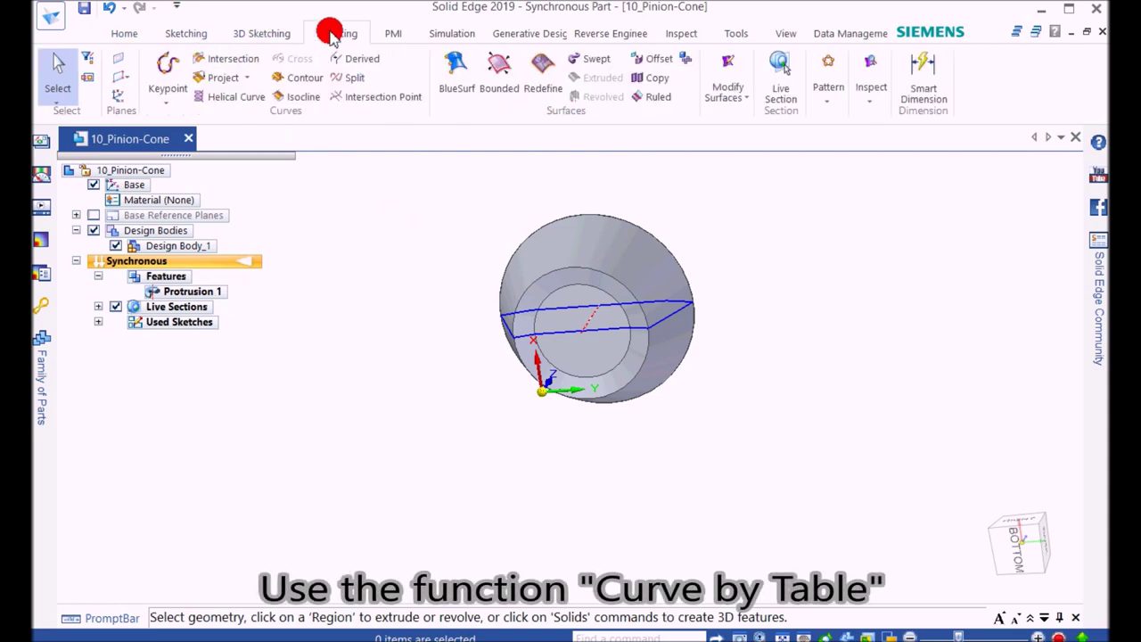
{"action": "left_click", "coordinate": [168, 98]}
{"action": "left_click", "coordinate": [208, 136]}
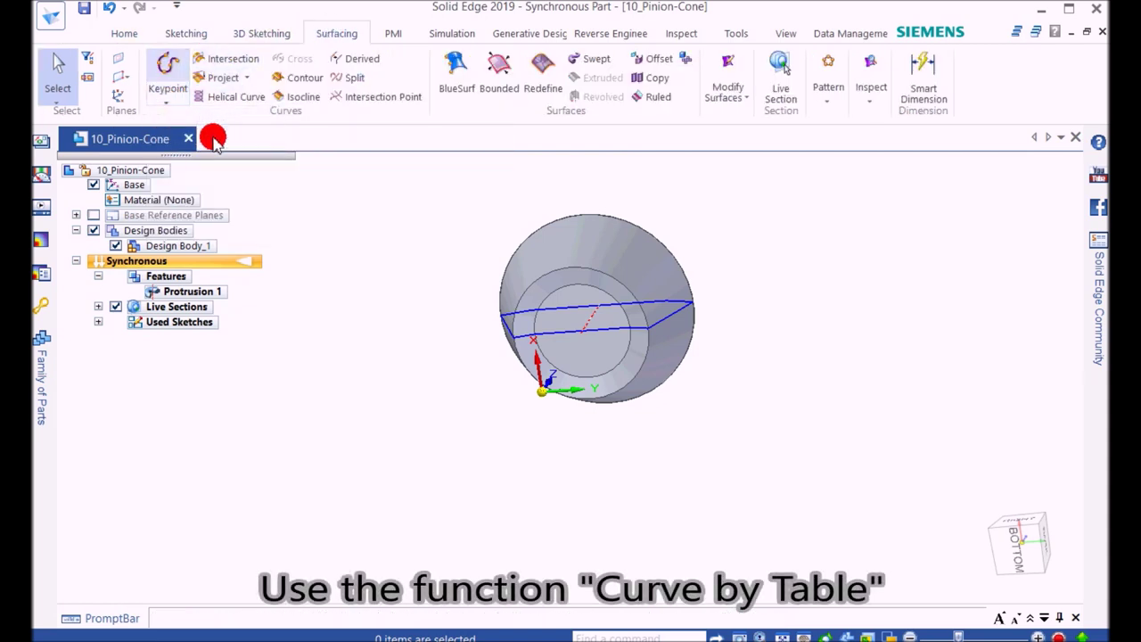
{"action": "left_click", "coordinate": [331, 178]}
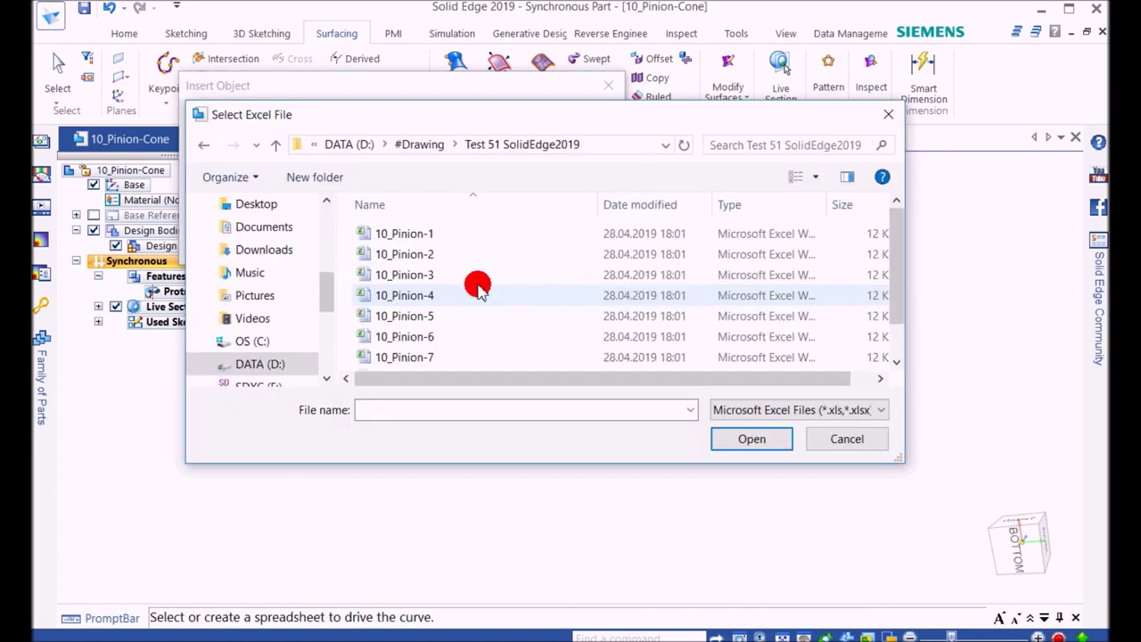
{"action": "double_click", "coordinate": [408, 234]}
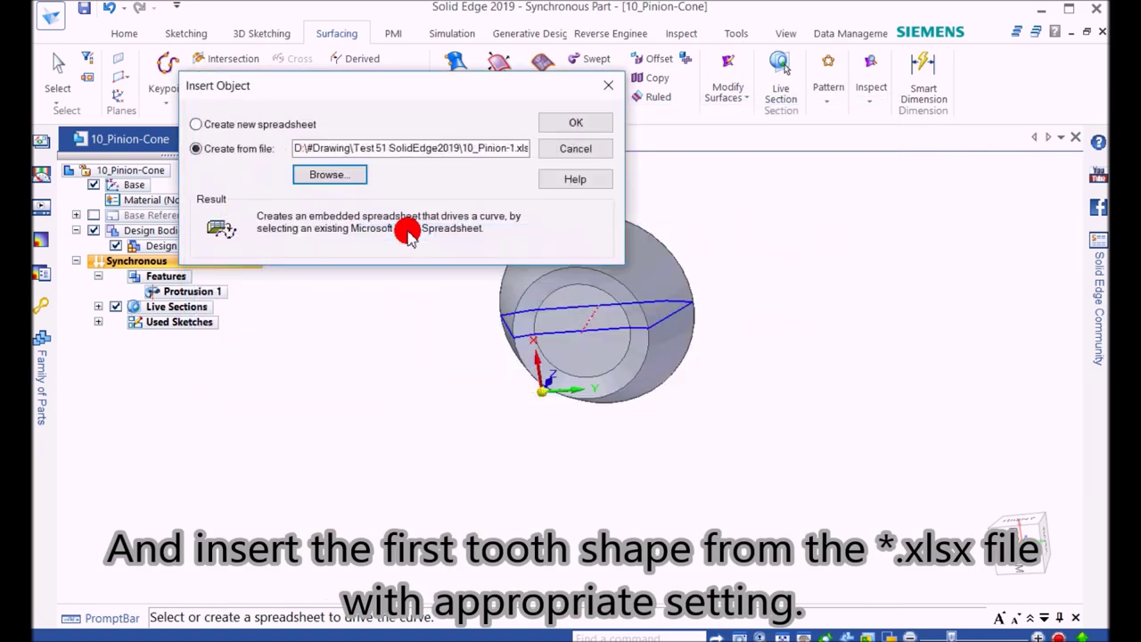
{"action": "left_click", "coordinate": [573, 121]}
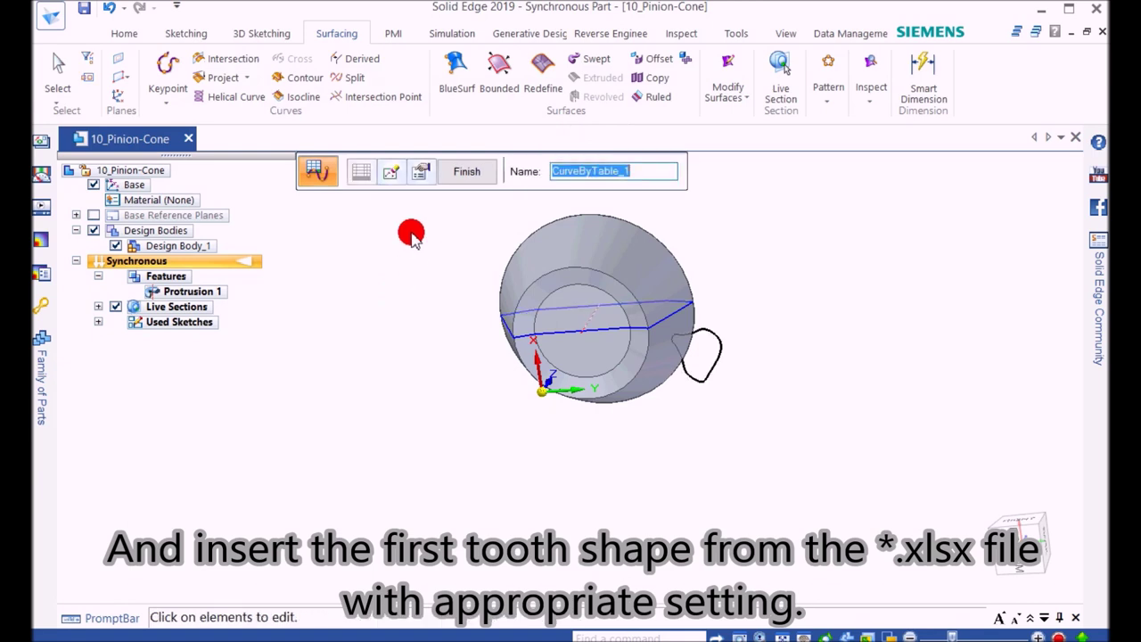
- Turn smoothing off, make the curve closed, and finish CurveByTable_1
{"action": "left_click", "coordinate": [419, 173]}
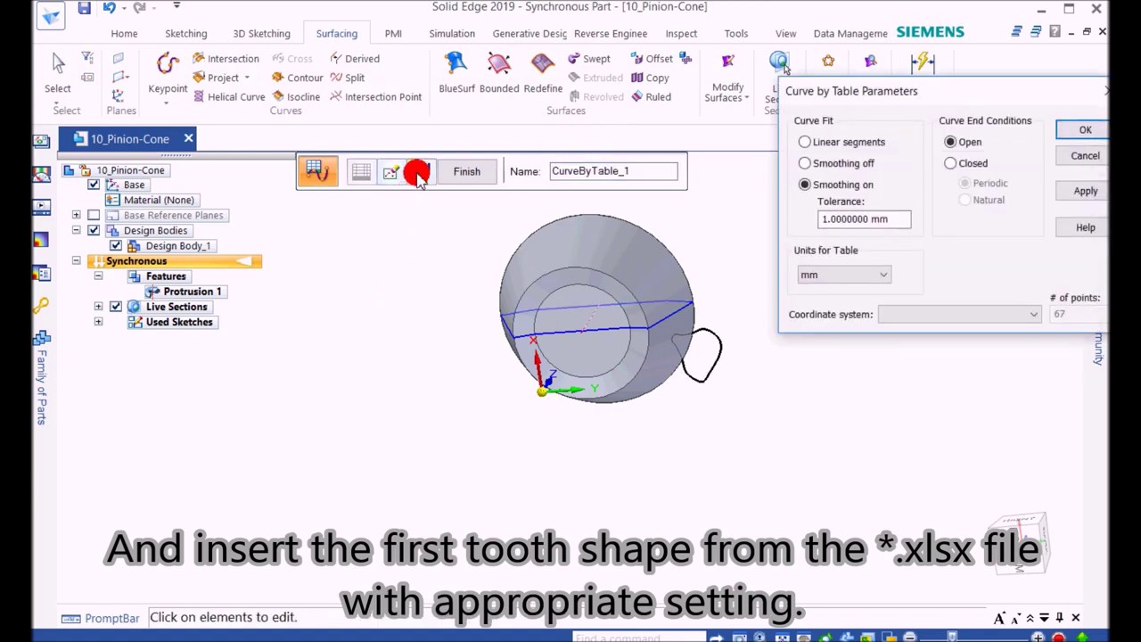
{"action": "left_click_drag", "start_coordinate": [878, 92], "coordinate": [783, 149]}
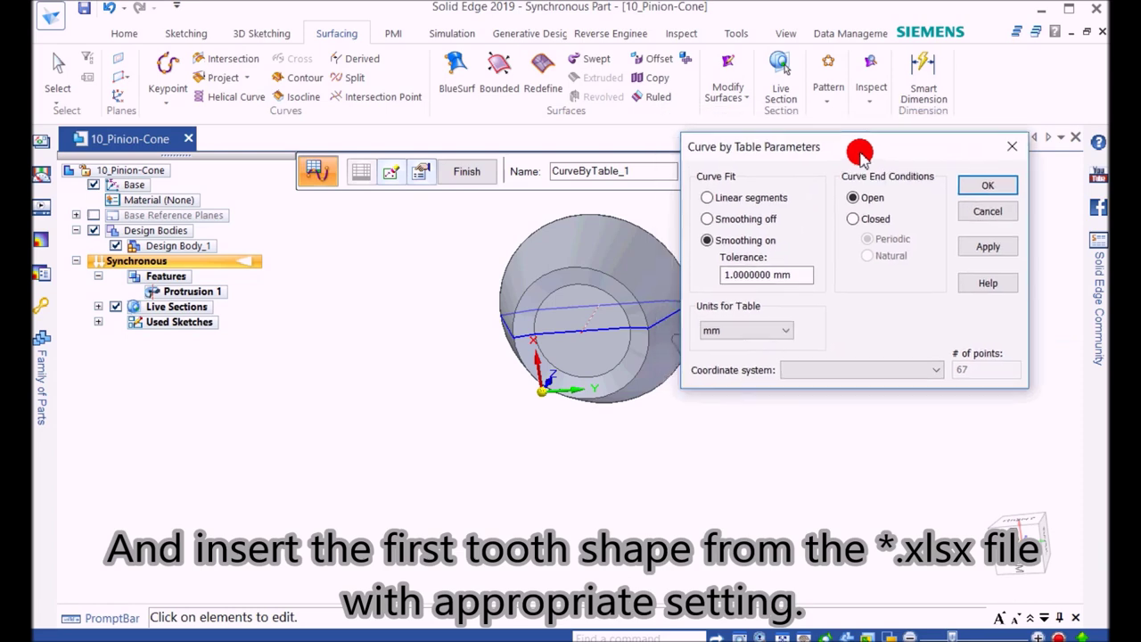
{"action": "left_click", "coordinate": [722, 219]}
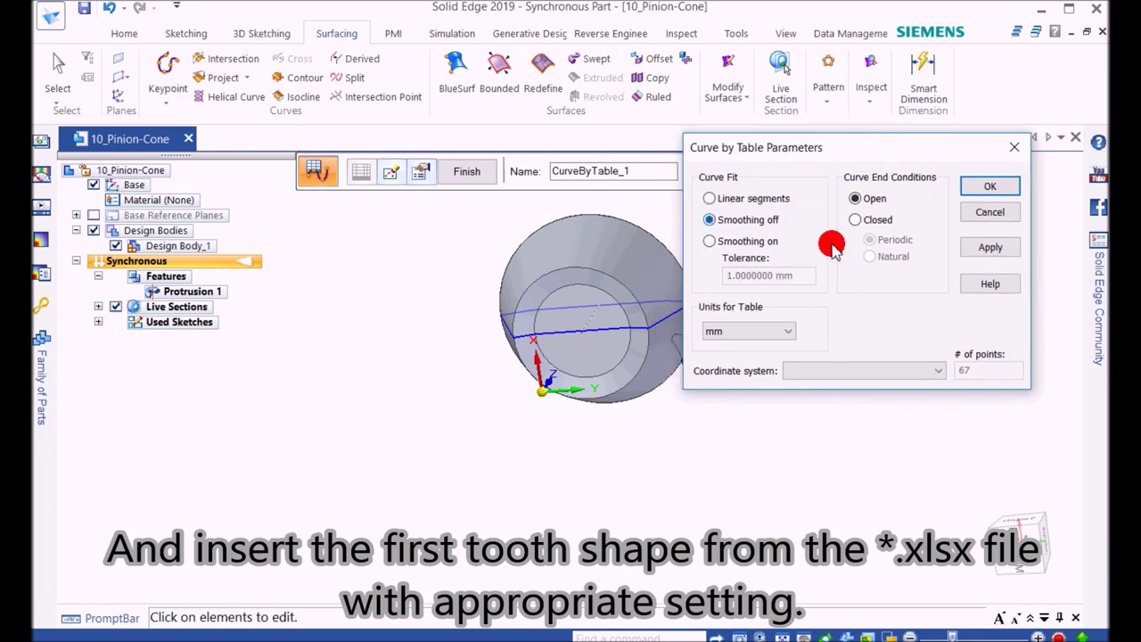
{"action": "left_click", "coordinate": [874, 221]}
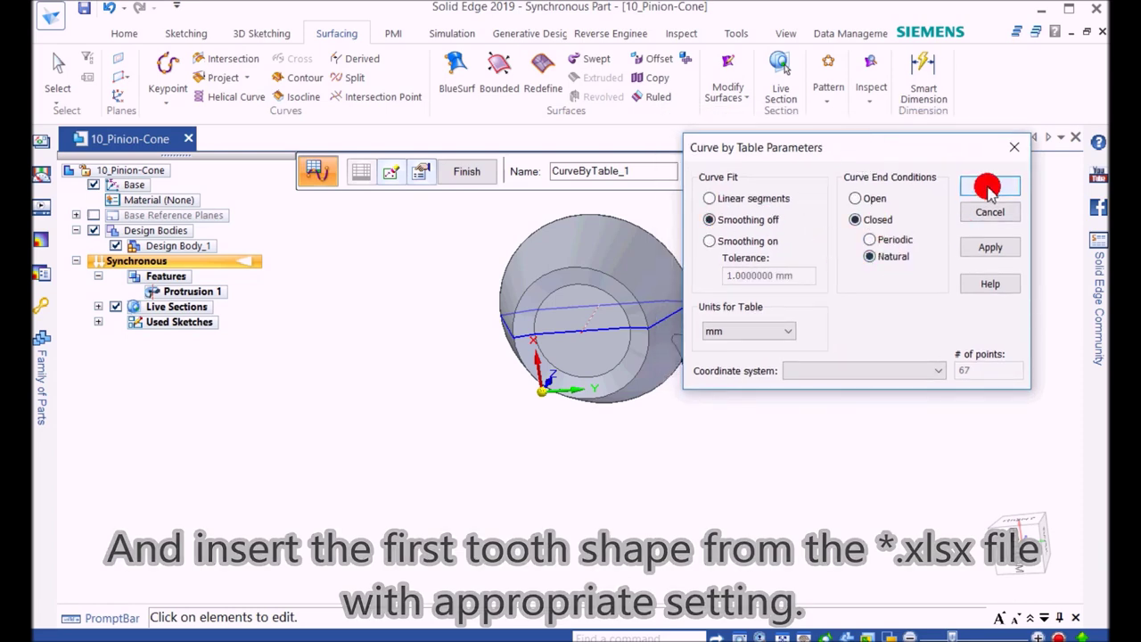
{"action": "left_click", "coordinate": [986, 186]}
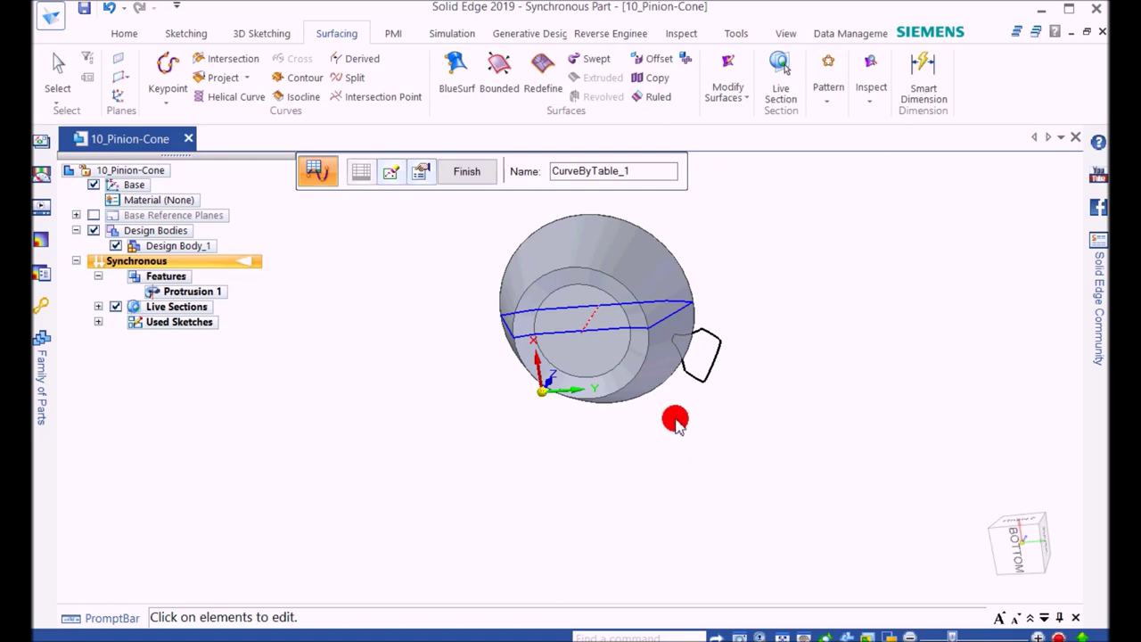
{"action": "left_click", "coordinate": [463, 183]}
- Start another Curve by Table loaded from the 10_Pinion-3 spreadsheet
{"action": "mouse_move", "coordinate": [654, 453]}
{"action": "middle_mouse_down"}
{"action": "mouse_move", "coordinate": [667, 375]}
{"action": "mouse_move", "coordinate": [746, 443]}
{"action": "mouse_move", "coordinate": [680, 482]}
{"action": "middle_mouse_up"}
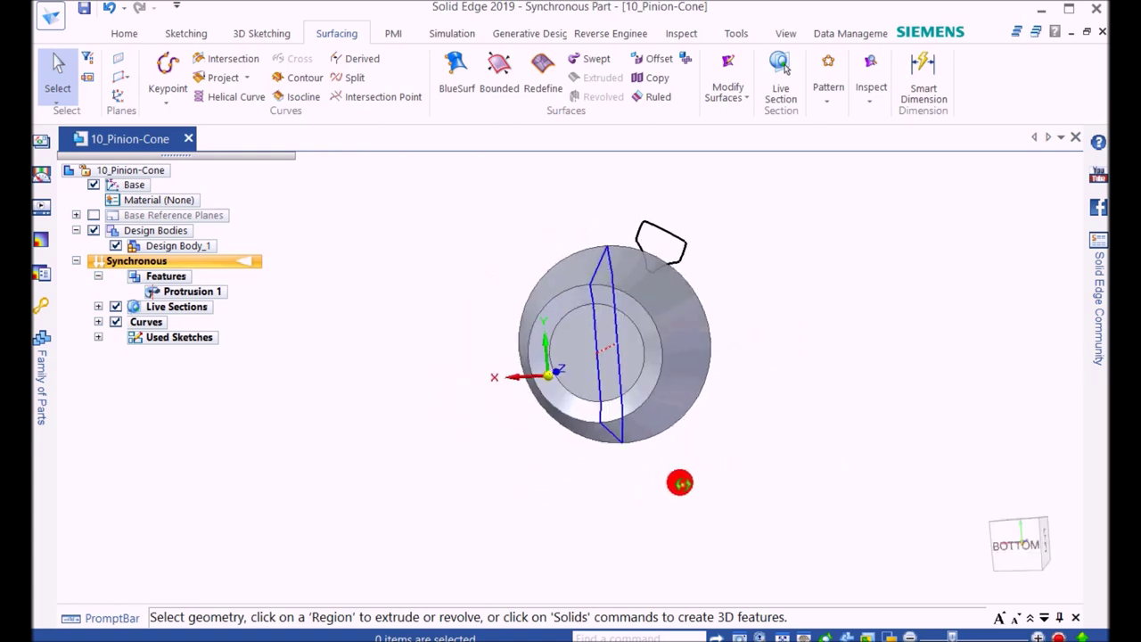
{"action": "scroll", "coordinate": [640, 276], "scroll_direction": "up", "scroll_amount": 3}
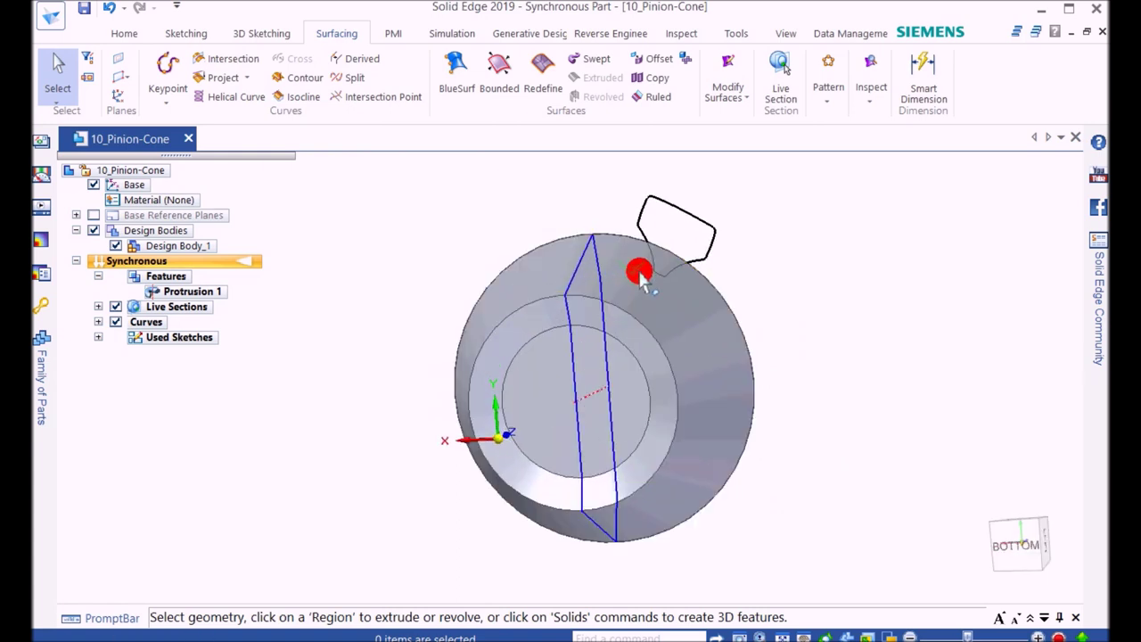
{"action": "scroll", "coordinate": [640, 276], "scroll_direction": "up", "scroll_amount": 1}
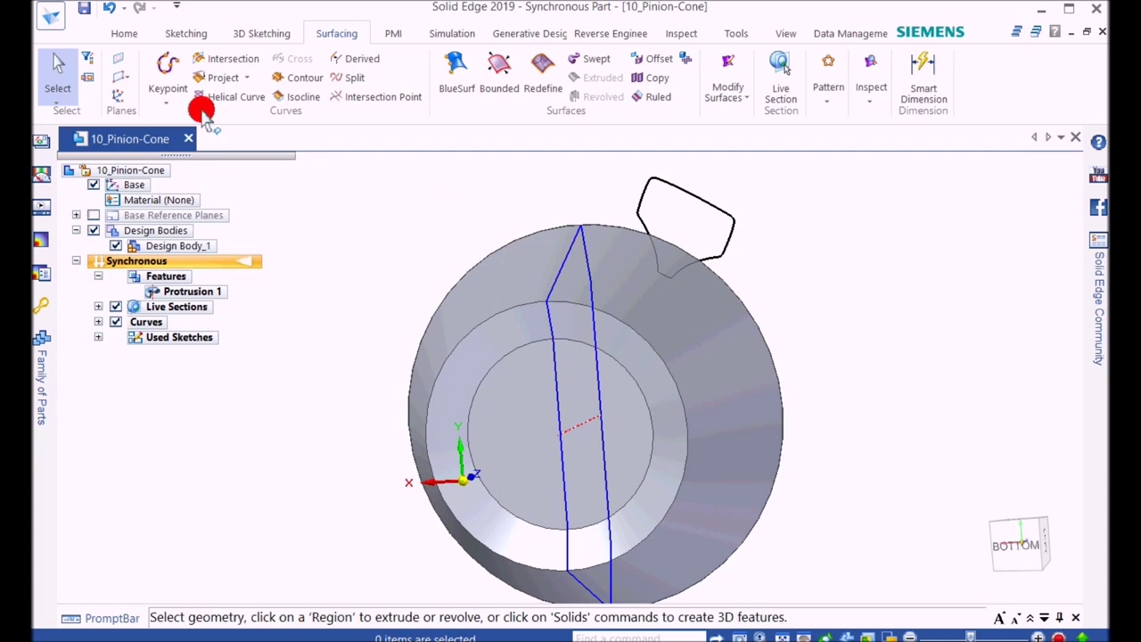
{"action": "left_click", "coordinate": [167, 98]}
{"action": "left_click", "coordinate": [192, 139]}
{"action": "left_click", "coordinate": [330, 175]}
{"action": "left_click", "coordinate": [415, 276]}
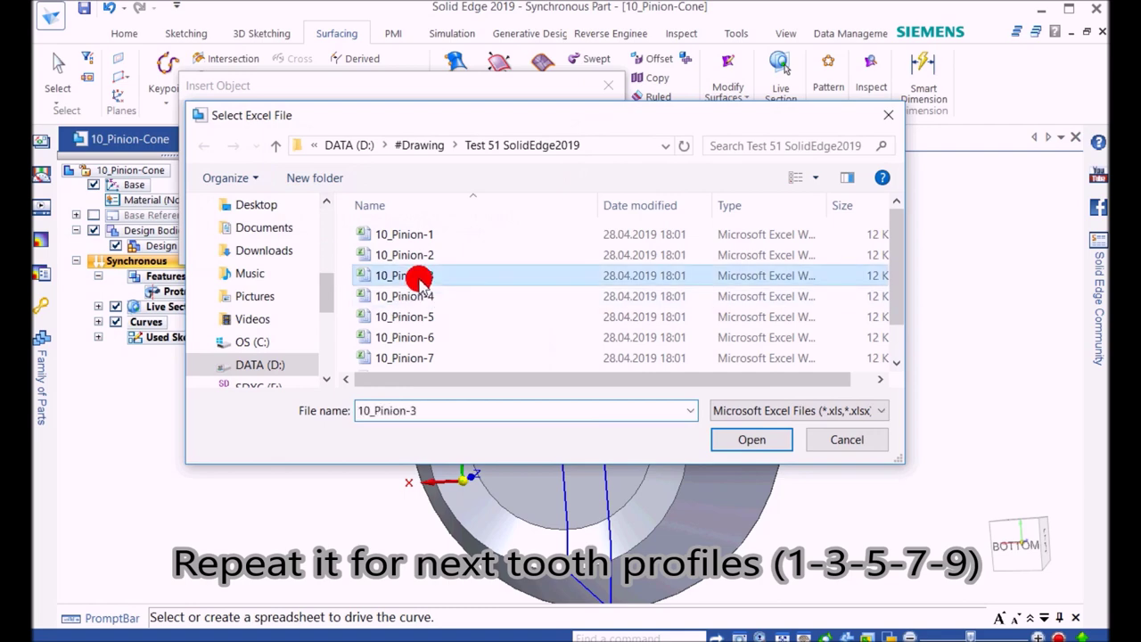
{"action": "double_click", "coordinate": [417, 276]}
{"action": "left_click", "coordinate": [571, 124]}
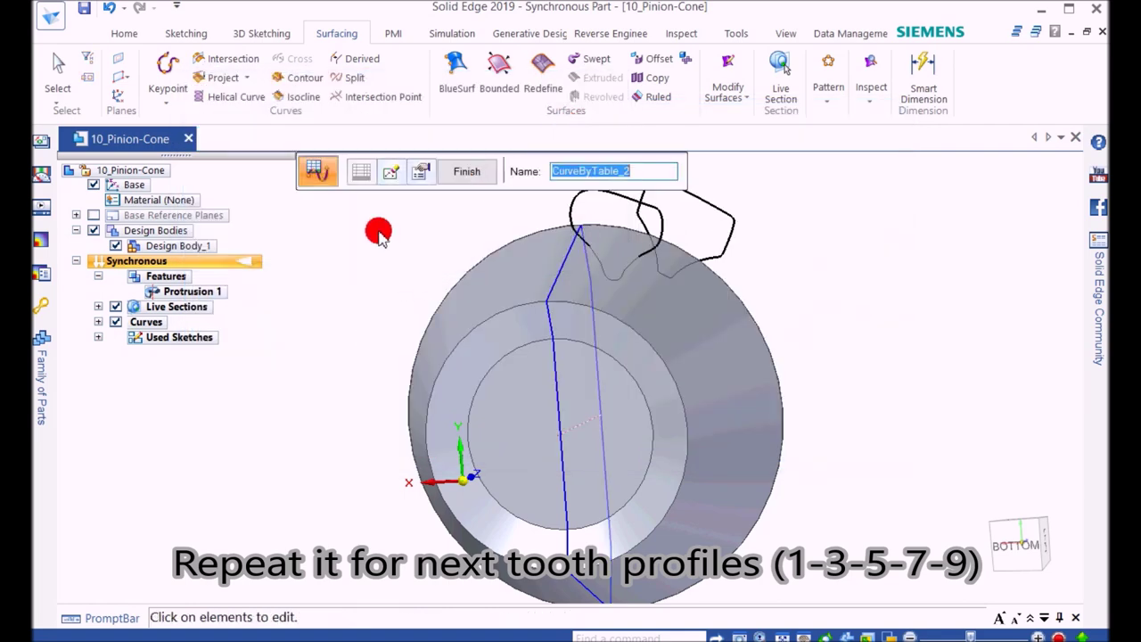
- Set the 10_Pinion-3 curve's end conditions to Closed and finish it
{"action": "left_click", "coordinate": [419, 174]}
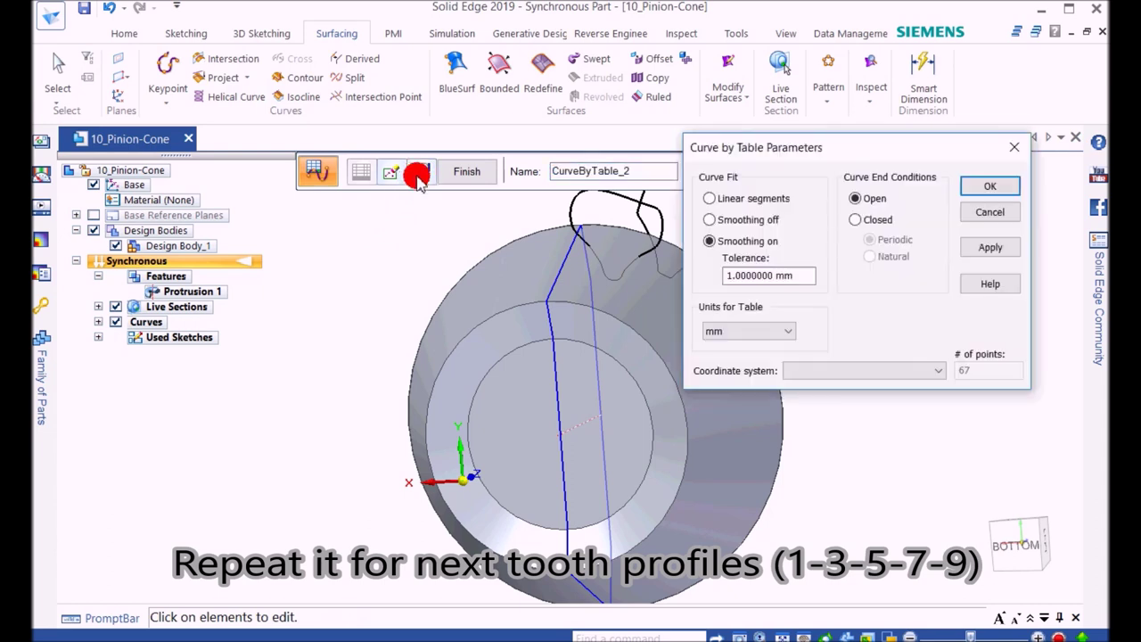
{"action": "left_click", "coordinate": [860, 219]}
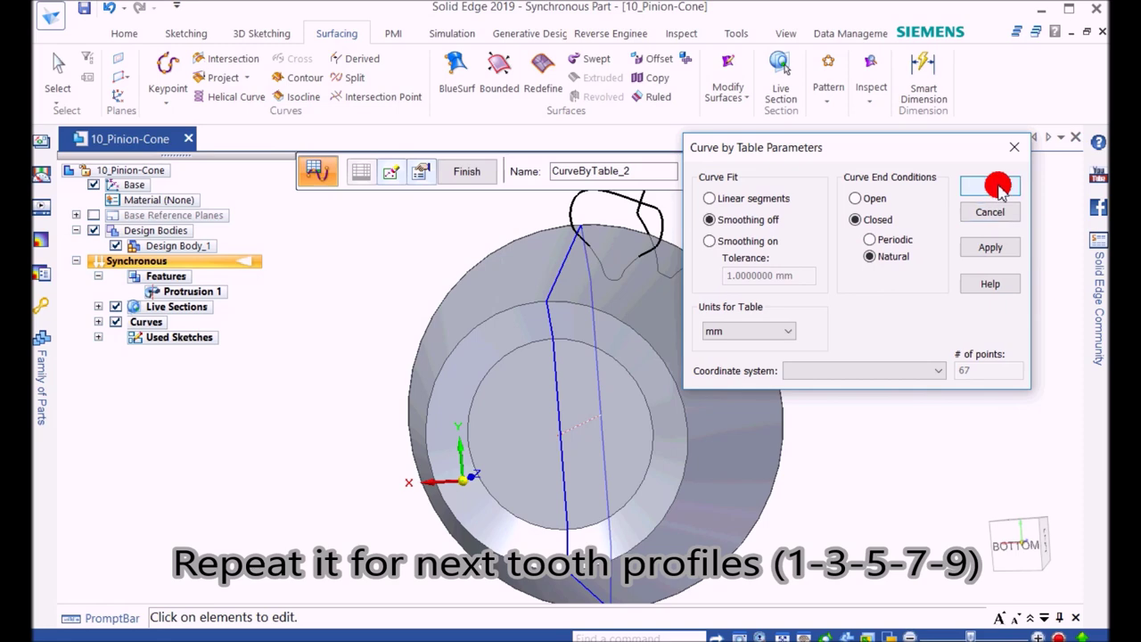
{"action": "left_click", "coordinate": [990, 185]}
{"action": "left_click", "coordinate": [467, 181]}
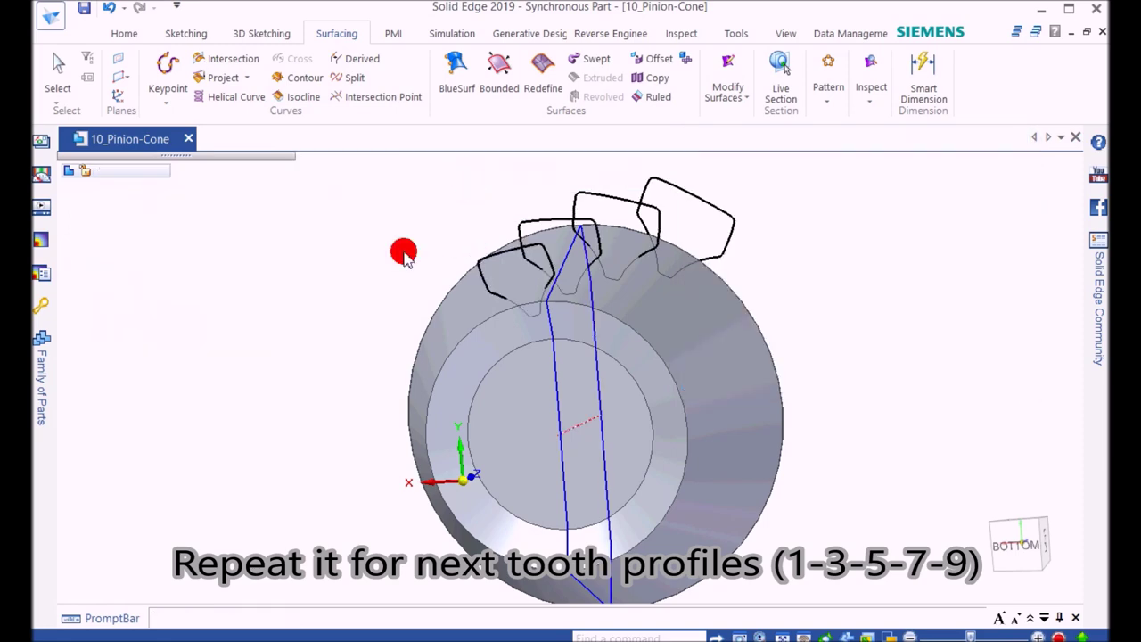
{"action": "left_click", "coordinate": [168, 103]}
- Start a Curve by Table loaded from the 10_Pinion-9 spreadsheet
{"action": "left_click", "coordinate": [191, 136]}
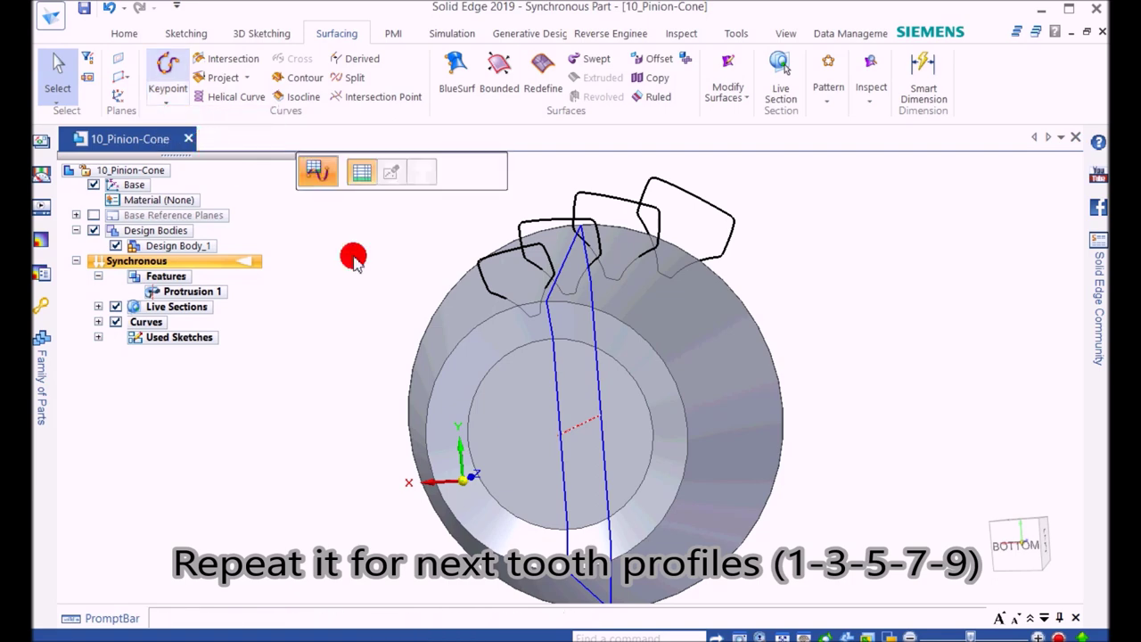
{"action": "left_click", "coordinate": [323, 173]}
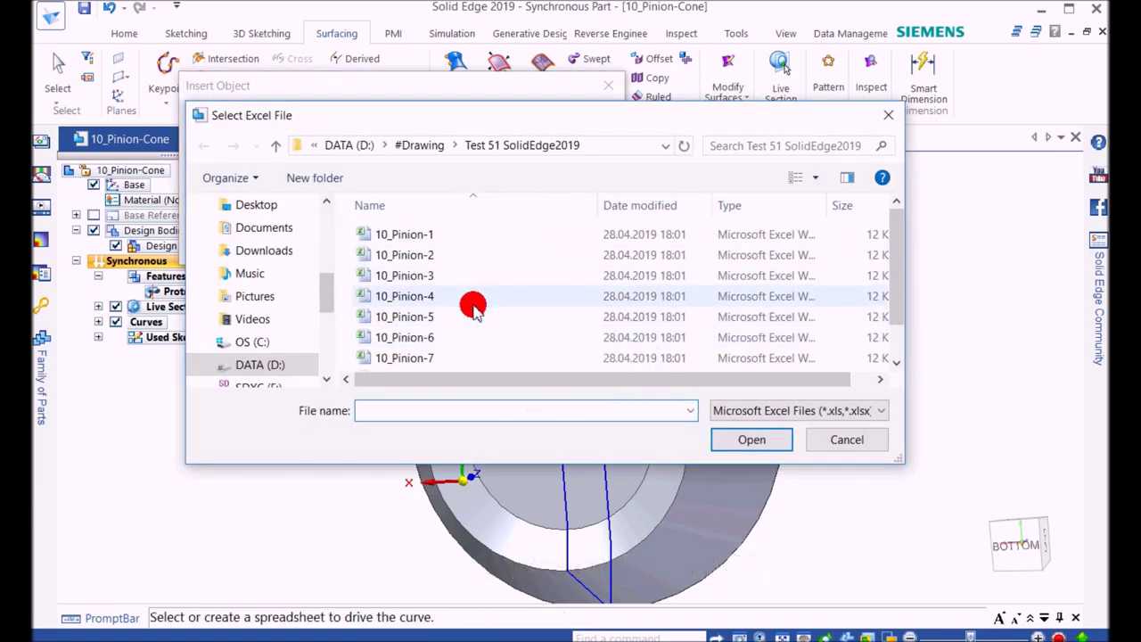
{"action": "scroll", "coordinate": [470, 307], "scroll_direction": "down", "scroll_amount": 1}
{"action": "double_click", "coordinate": [419, 361]}
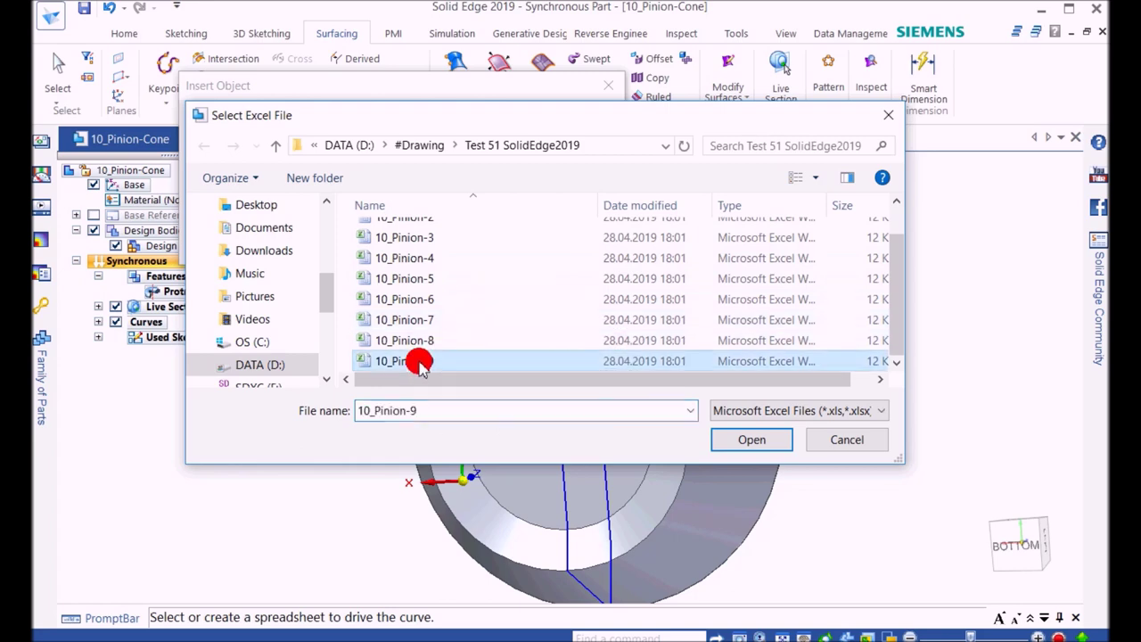
{"action": "left_click", "coordinate": [578, 122]}
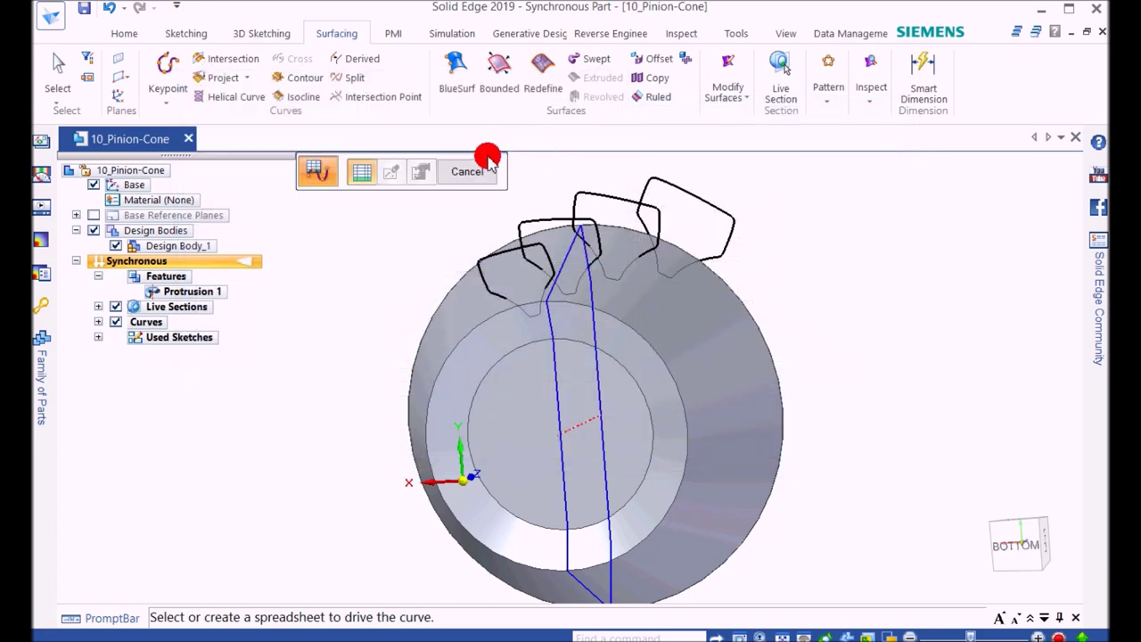
- Set smoothing off with Closed, Natural end conditions and finish CurveByTable_5
{"action": "left_click", "coordinate": [423, 175]}
{"action": "left_click", "coordinate": [754, 218]}
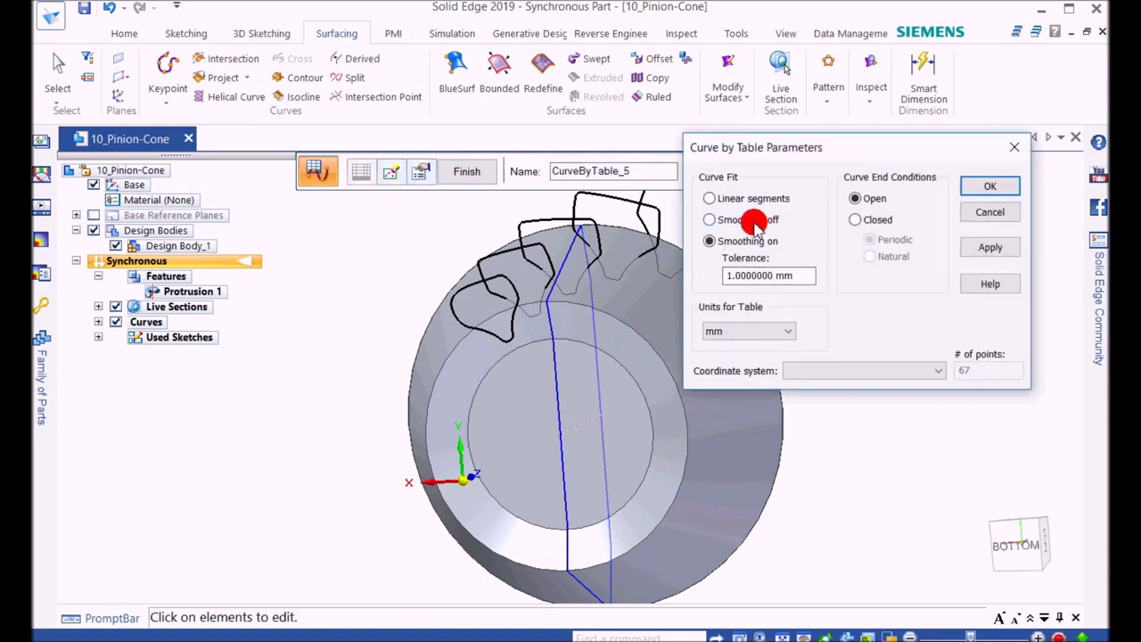
{"action": "left_click", "coordinate": [879, 220]}
{"action": "left_click", "coordinate": [888, 257]}
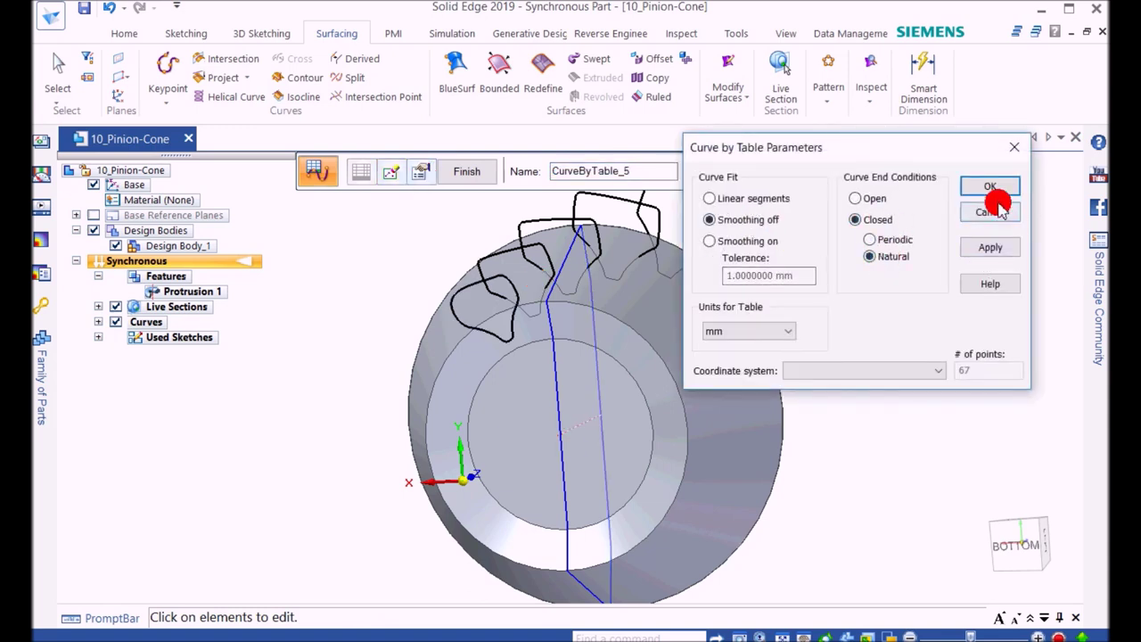
{"action": "left_click", "coordinate": [987, 188]}
{"action": "left_click", "coordinate": [466, 171]}
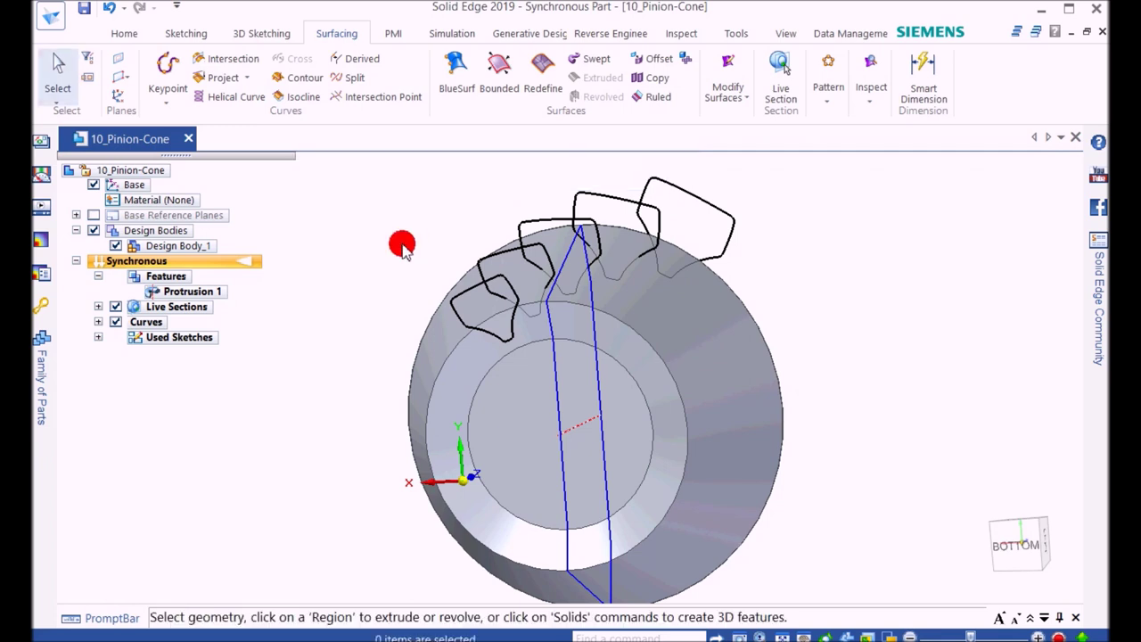
- Loft a cutout through the four tooth-profile curves in order, preview it, and complete Cutout 1
{"action": "left_click", "coordinate": [124, 33]}
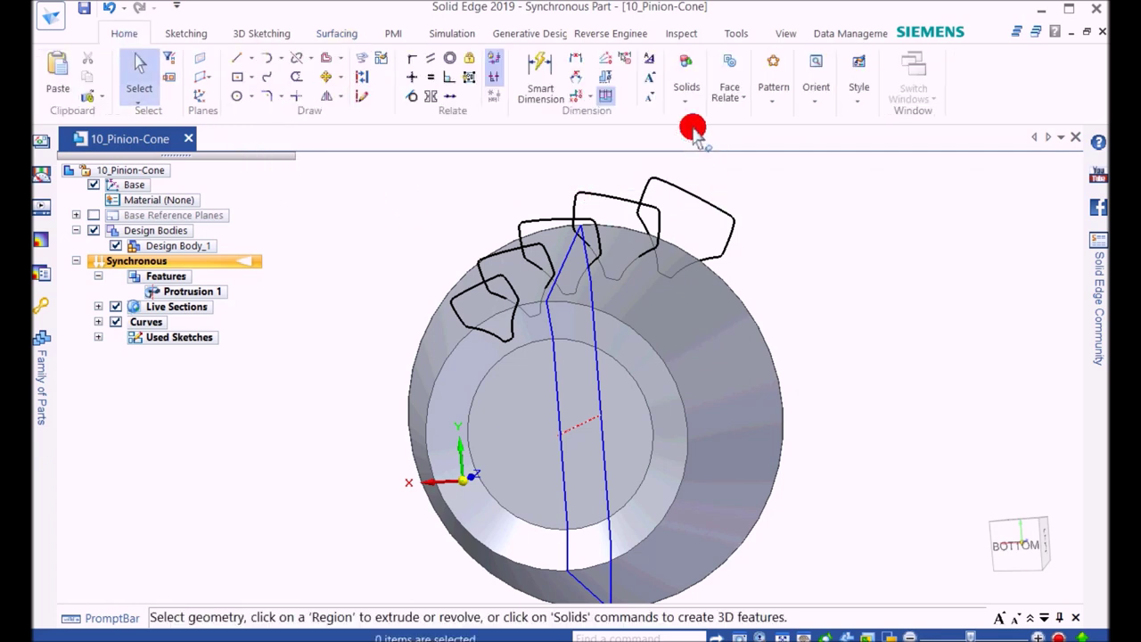
{"action": "left_click", "coordinate": [687, 100]}
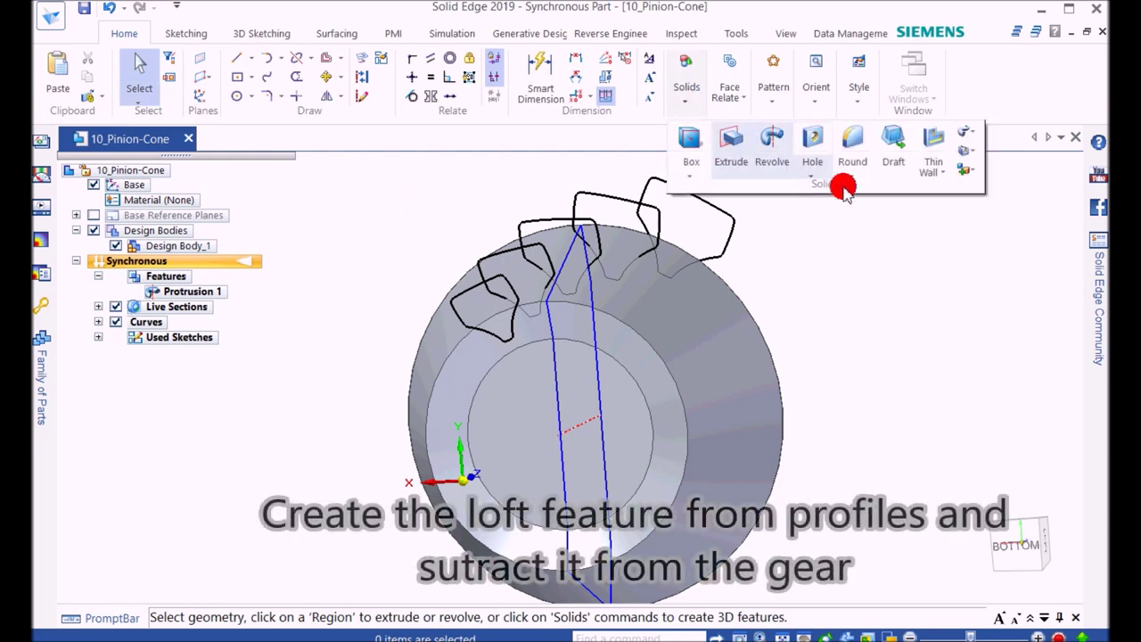
{"action": "left_click", "coordinate": [970, 159]}
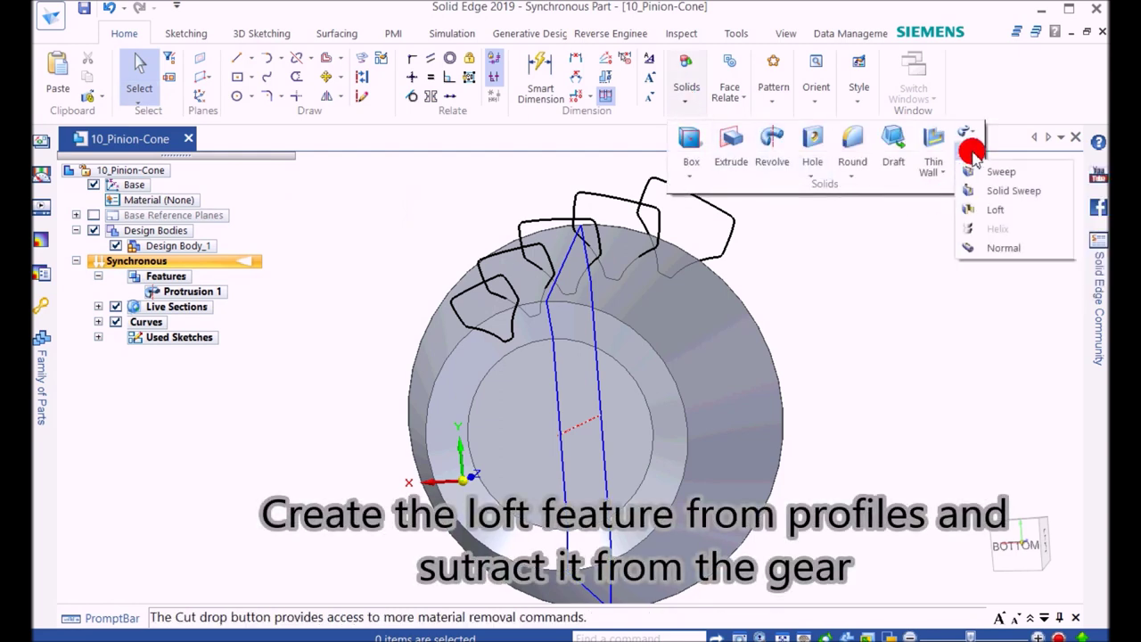
{"action": "left_click", "coordinate": [997, 210]}
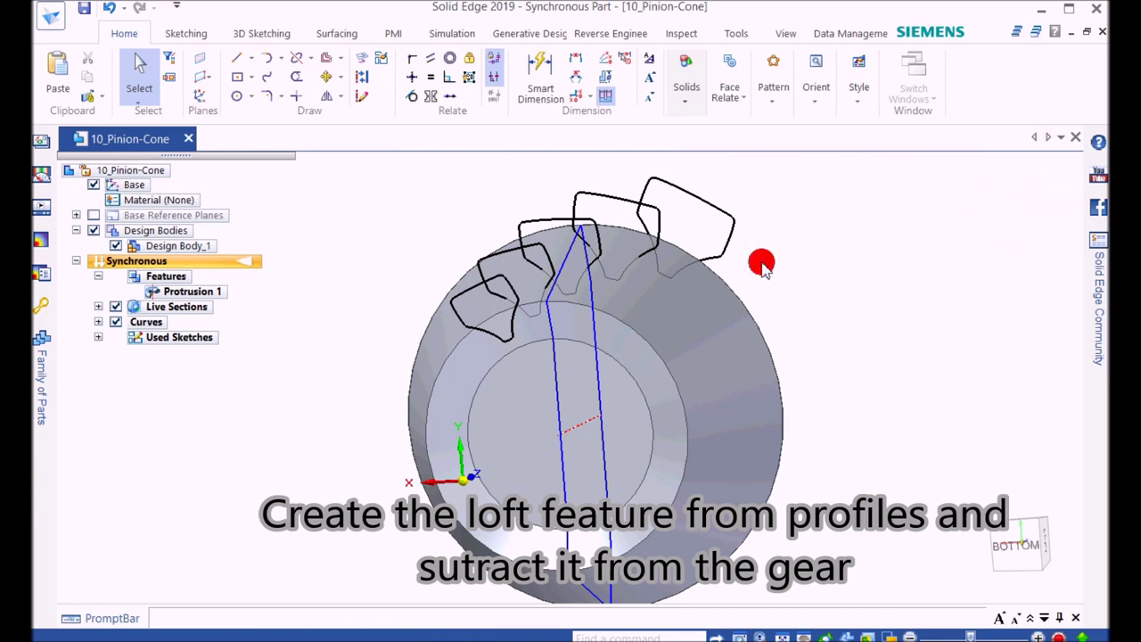
{"action": "left_click", "coordinate": [732, 219]}
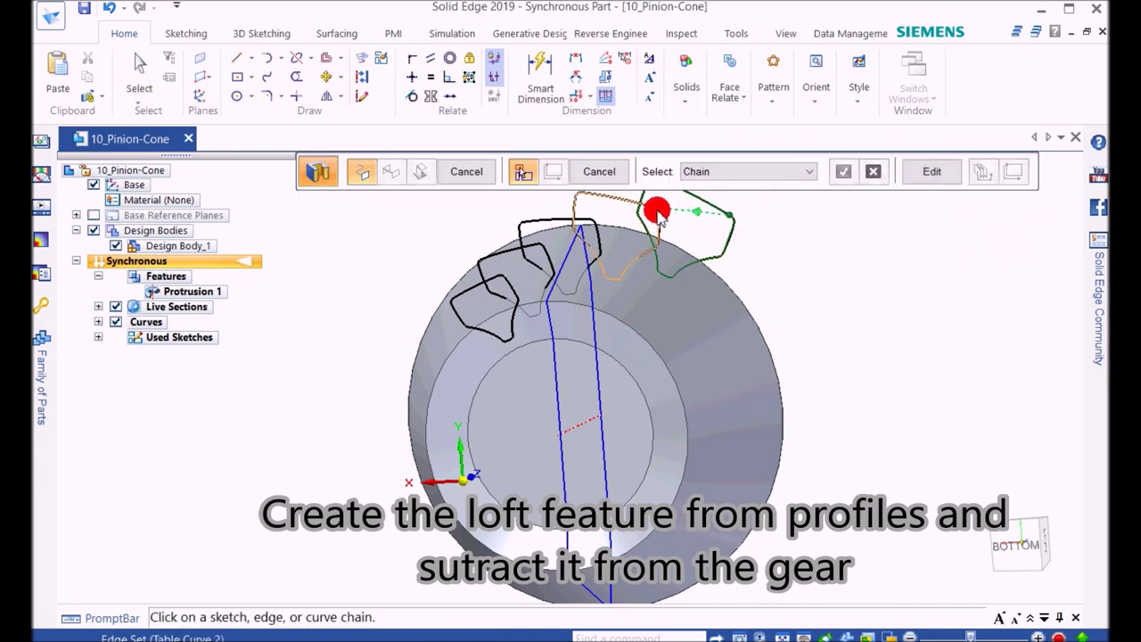
{"action": "left_click", "coordinate": [592, 221]}
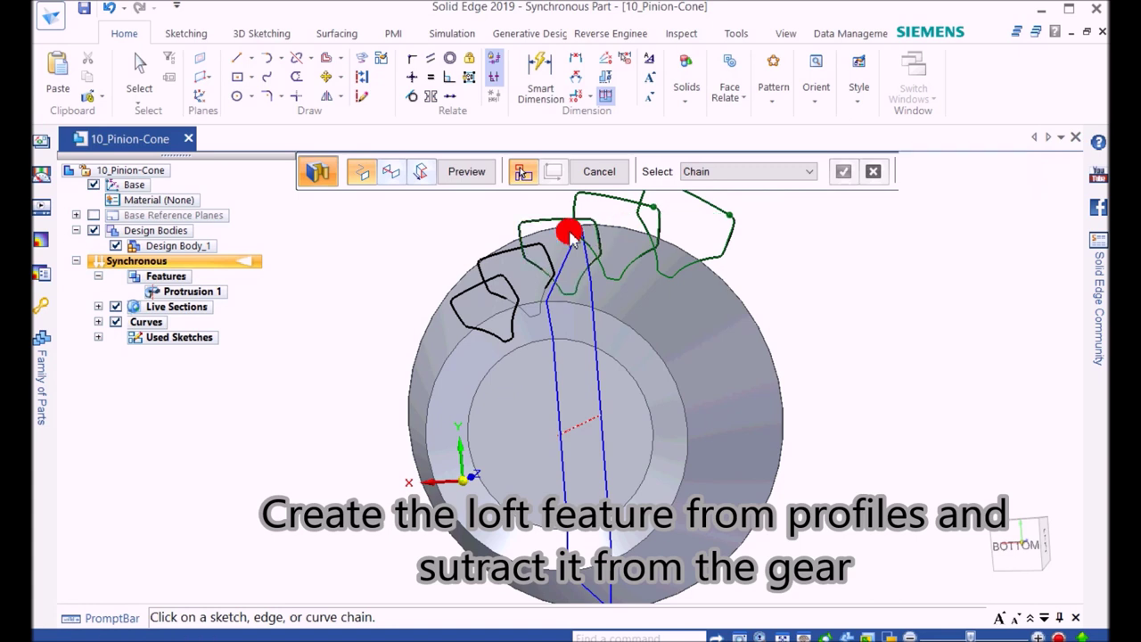
{"action": "left_click", "coordinate": [541, 250]}
{"action": "left_click", "coordinate": [500, 279]}
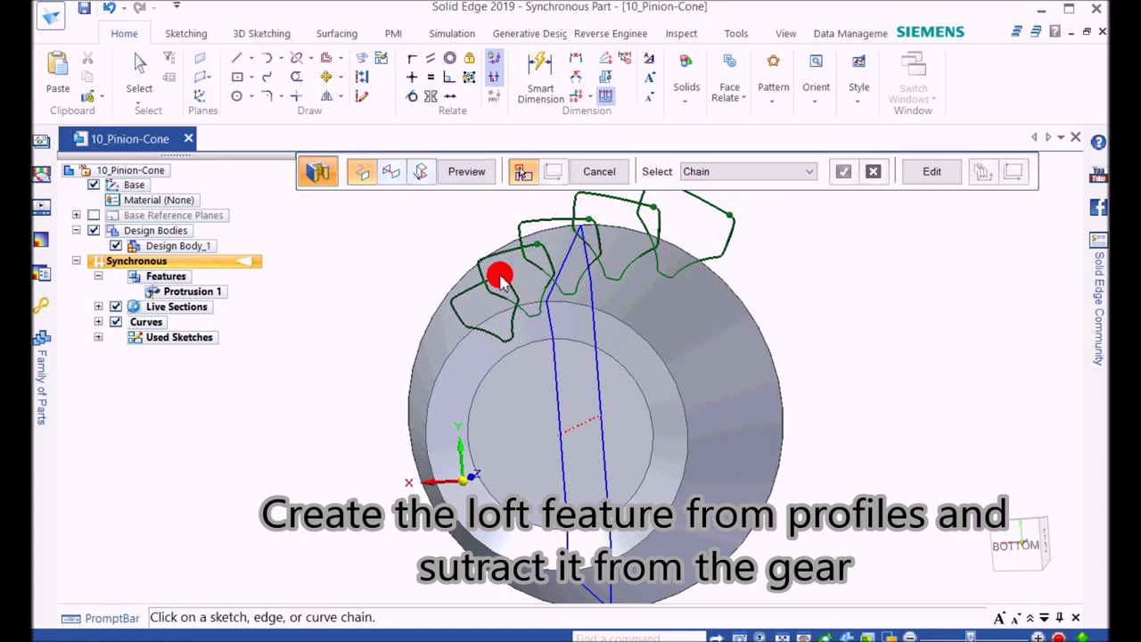
{"action": "left_click", "coordinate": [461, 171]}
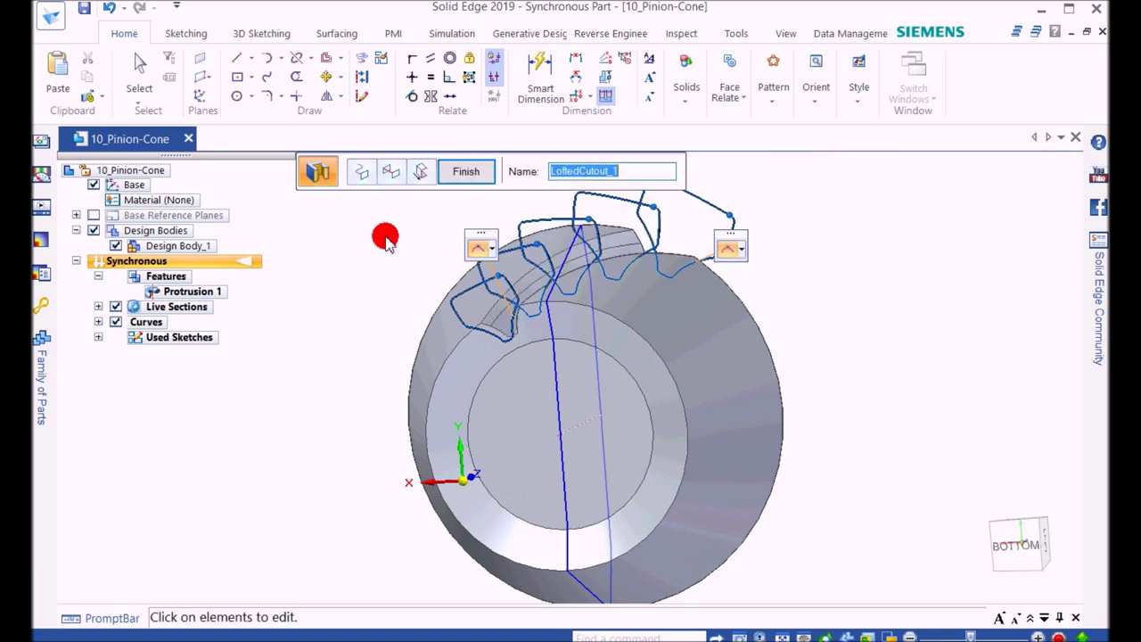
{"action": "left_click", "coordinate": [465, 171]}
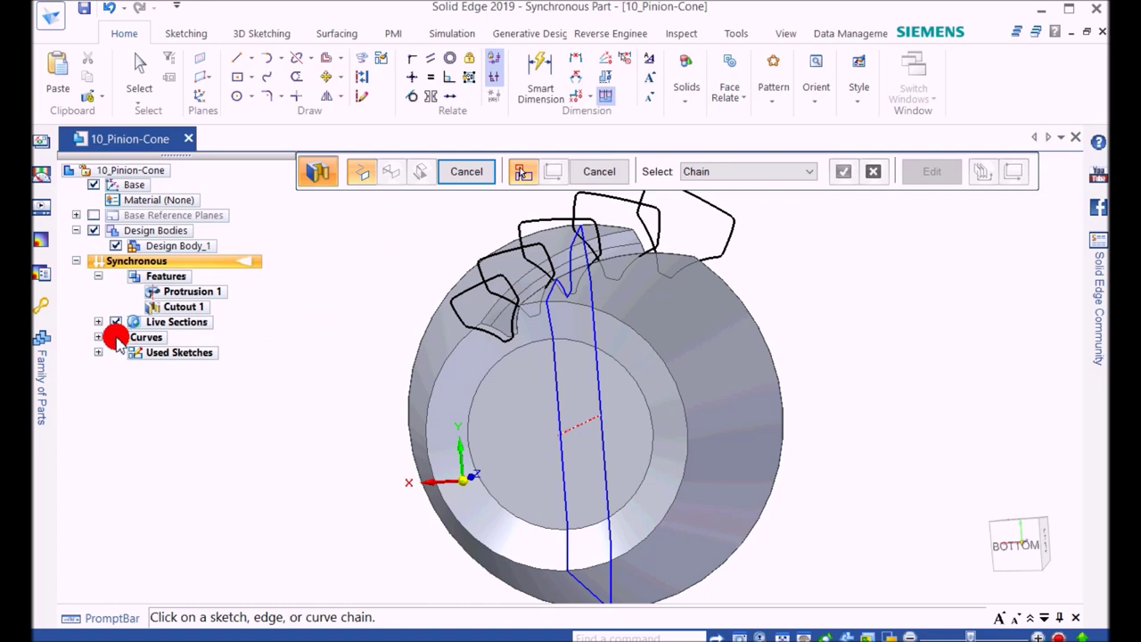
- Hide the tooth-profile curves and orbit the cone to inspect the single cut tooth space
{"action": "left_click", "coordinate": [116, 337]}
{"action": "mouse_move", "coordinate": [402, 291]}
{"action": "middle_mouse_down"}
{"action": "mouse_move", "coordinate": [491, 291]}
{"action": "mouse_move", "coordinate": [485, 331]}
{"action": "mouse_move", "coordinate": [474, 292]}
{"action": "mouse_move", "coordinate": [466, 311]}
{"action": "mouse_move", "coordinate": [476, 311]}
{"action": "middle_mouse_up"}
{"action": "scroll", "coordinate": [795, 387], "scroll_direction": "down", "scroll_amount": 2}
{"action": "scroll", "coordinate": [784, 392], "scroll_direction": "down", "scroll_amount": 1}
{"action": "scroll", "coordinate": [756, 415], "scroll_direction": "up", "scroll_amount": 1}
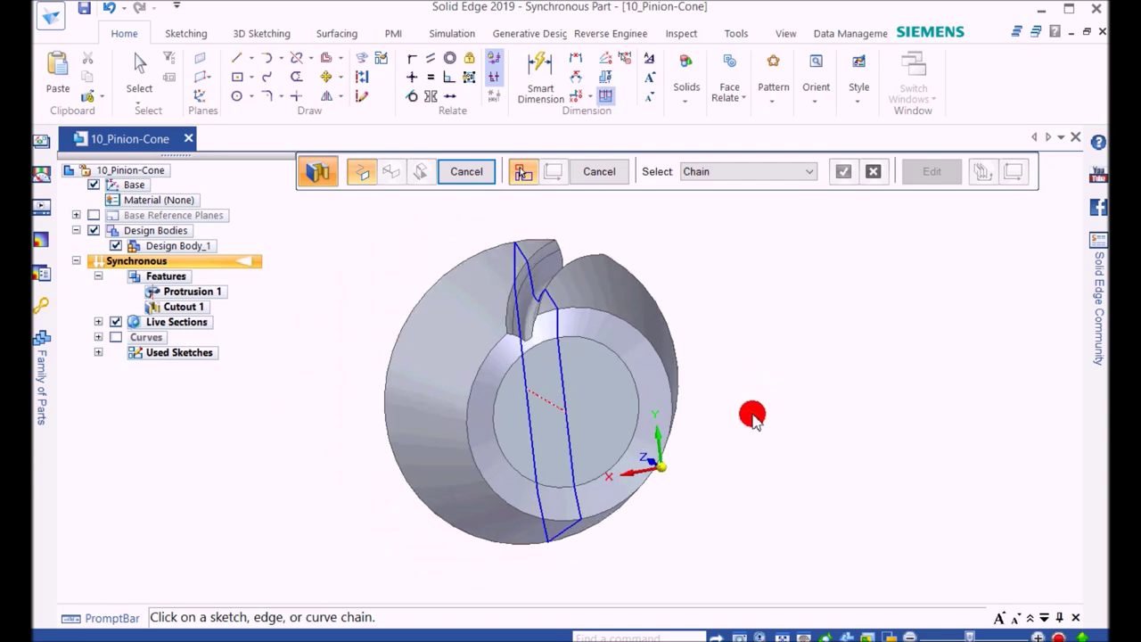
{"action": "mouse_move", "coordinate": [713, 346]}
{"action": "middle_mouse_down"}
{"action": "mouse_move", "coordinate": [746, 334]}
{"action": "mouse_move", "coordinate": [792, 374]}
{"action": "middle_mouse_up"}
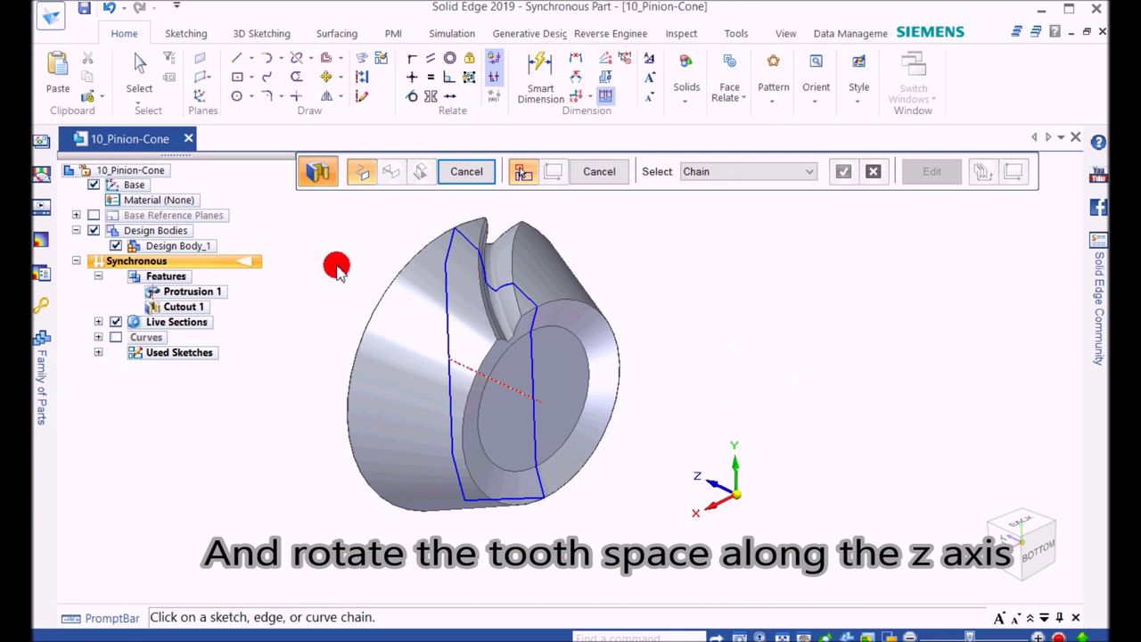
{"action": "key", "text": "Escape"}
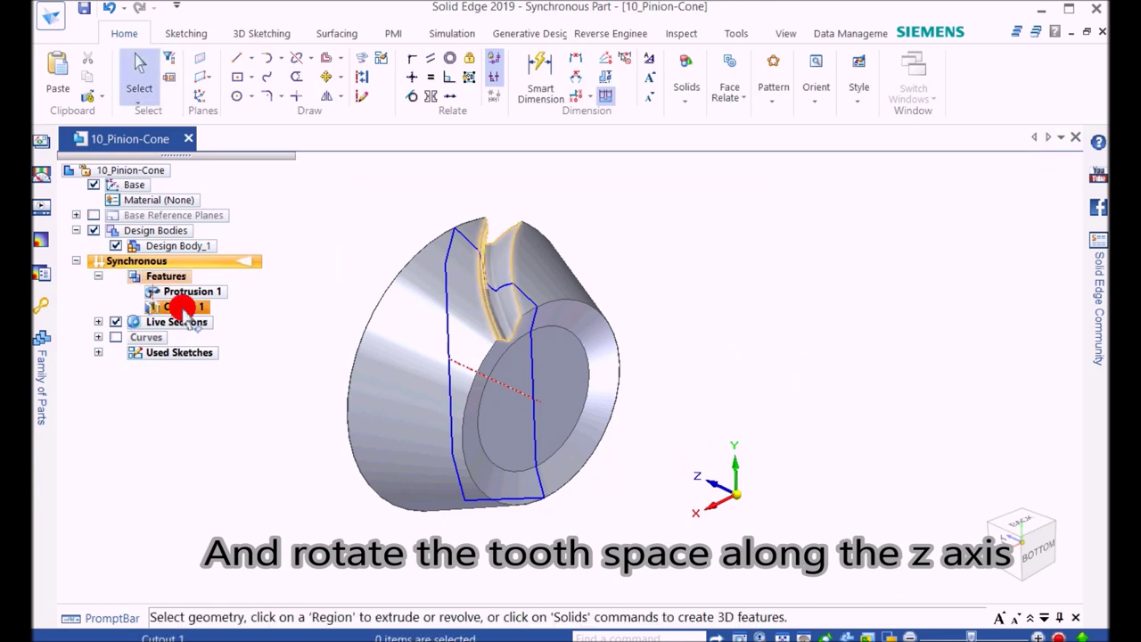
- Circularly pattern Cutout 1 about the cone's central axis with a count of 15, then orbit to inspect
{"action": "left_click", "coordinate": [169, 307]}
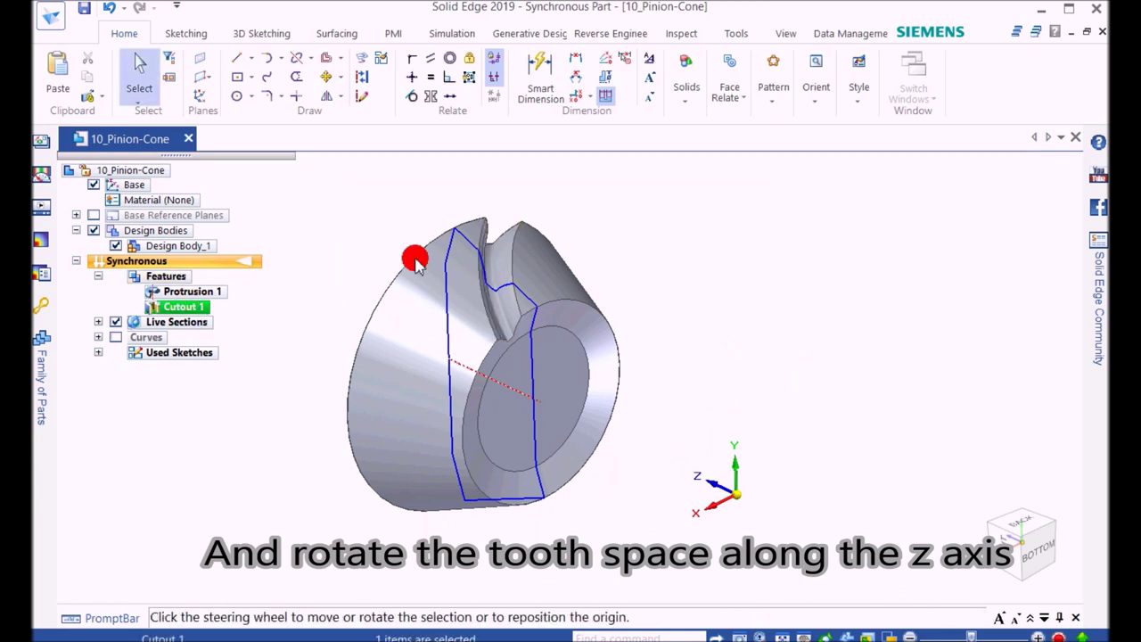
{"action": "left_click", "coordinate": [772, 101]}
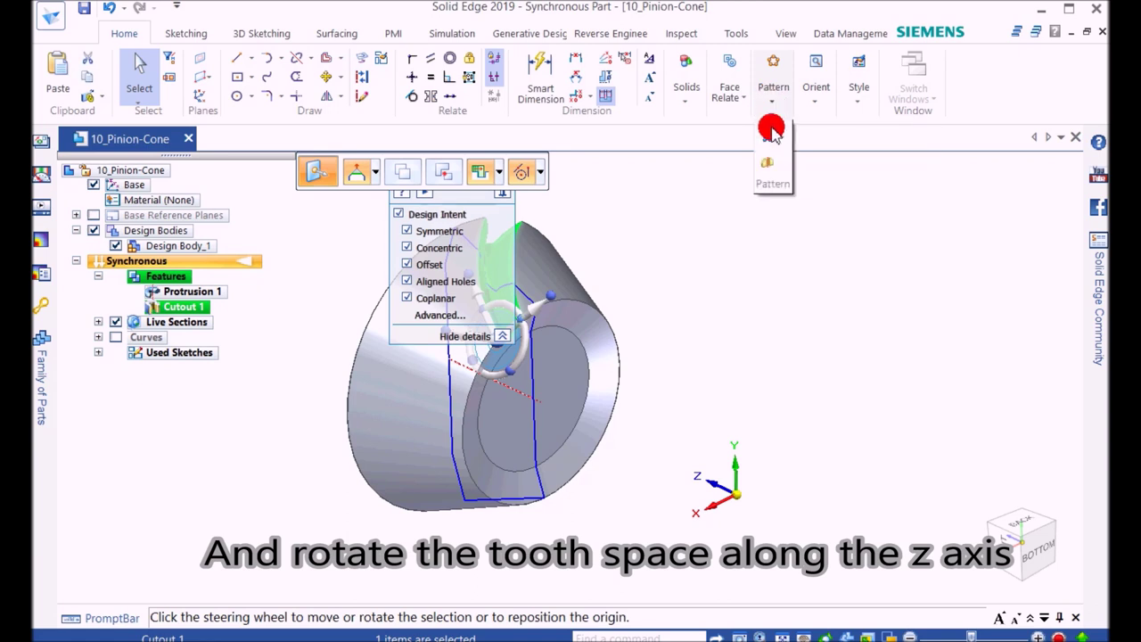
{"action": "left_click", "coordinate": [774, 135]}
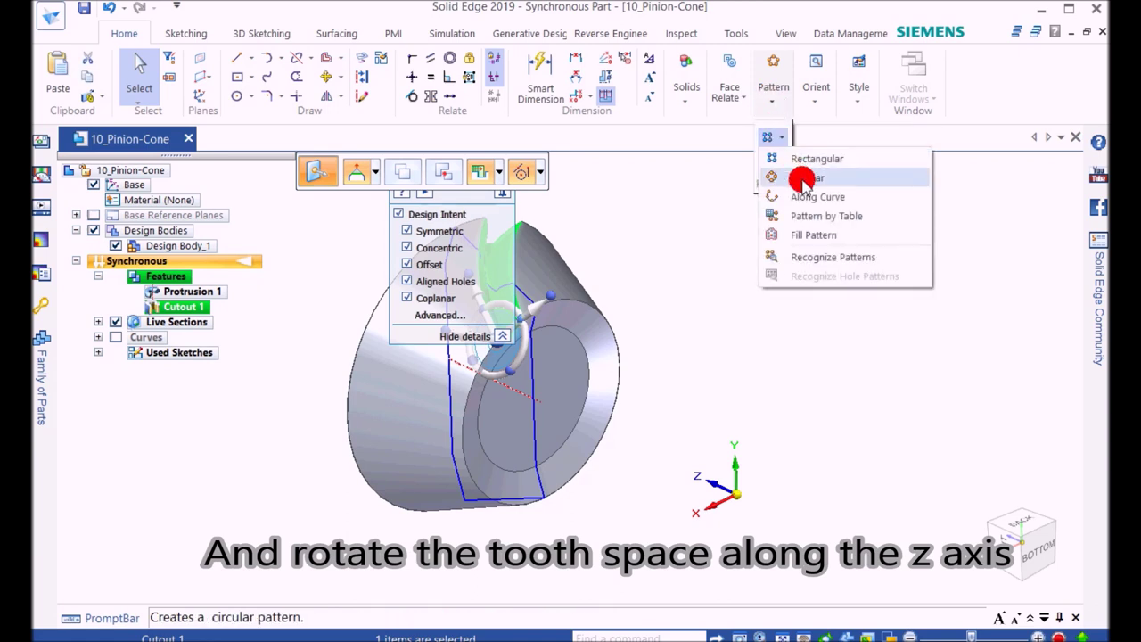
{"action": "left_click", "coordinate": [805, 178]}
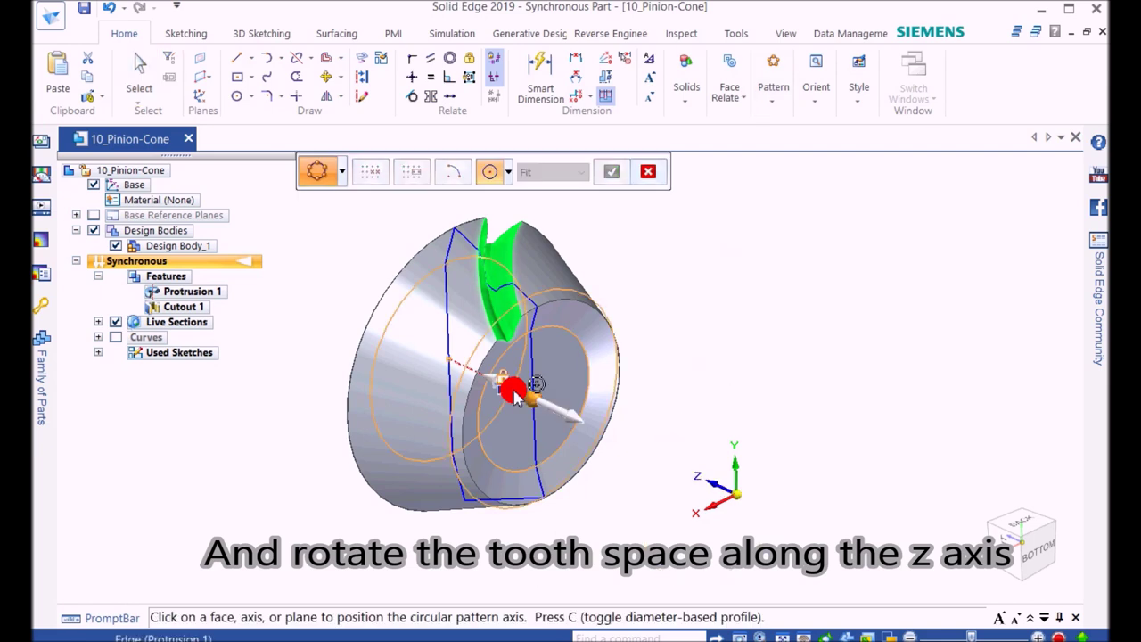
{"action": "left_click", "coordinate": [515, 393]}
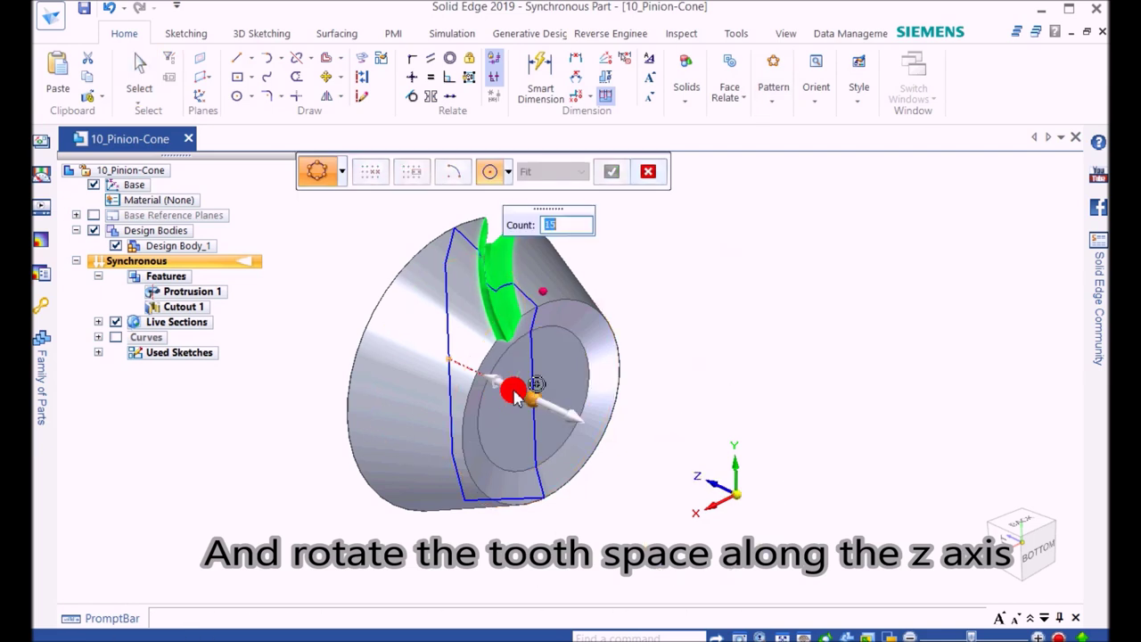
{"action": "left_click", "coordinate": [563, 224]}
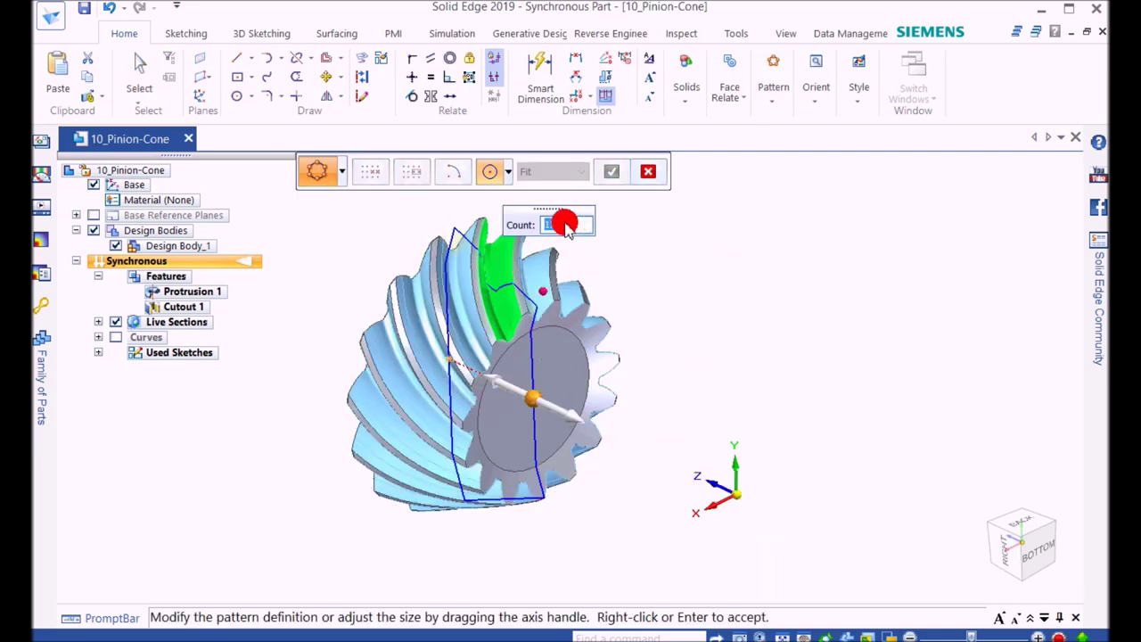
{"action": "right_click", "coordinate": [661, 252]}
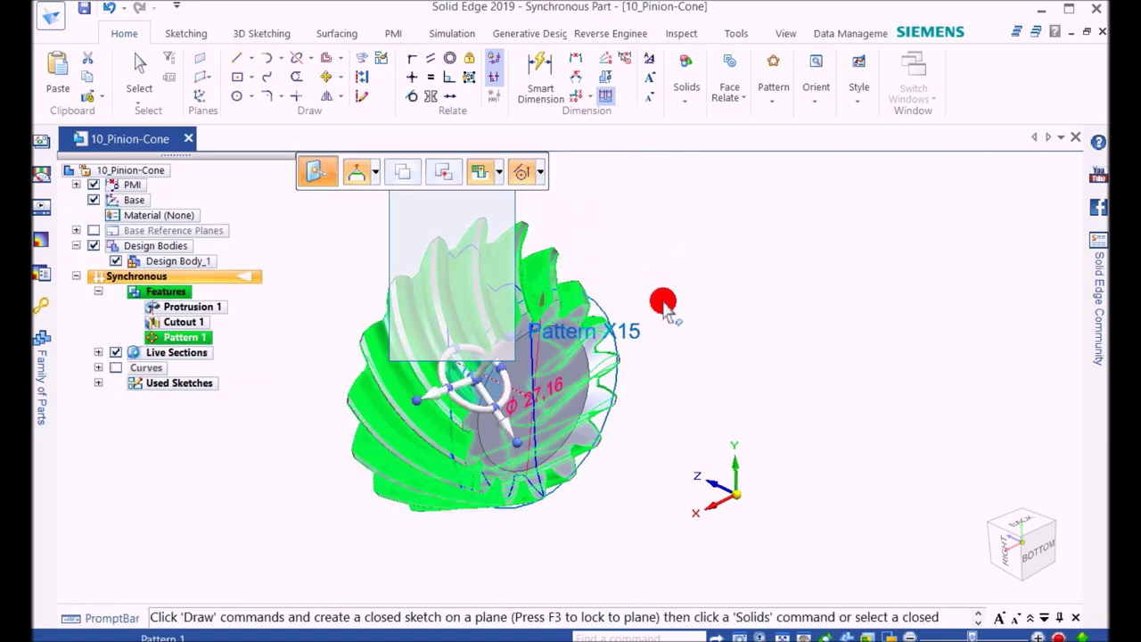
{"action": "left_click", "coordinate": [662, 284]}
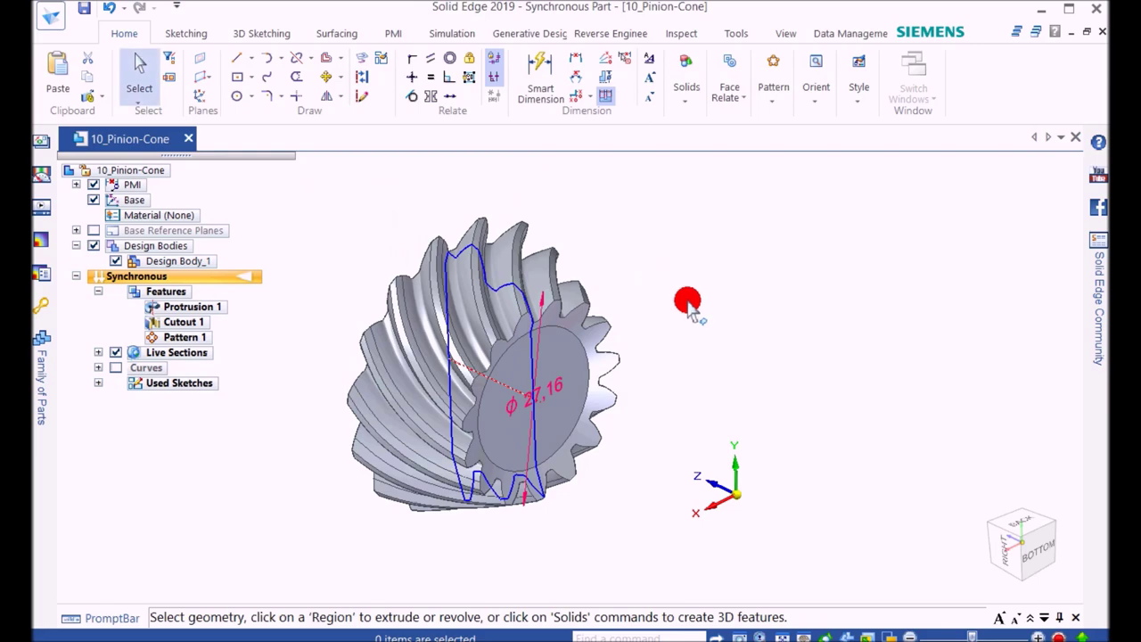
{"action": "mouse_move", "coordinate": [653, 370]}
{"action": "middle_mouse_down"}
{"action": "mouse_move", "coordinate": [454, 395]}
{"action": "mouse_move", "coordinate": [449, 333]}
{"action": "mouse_move", "coordinate": [469, 321]}
{"action": "mouse_move", "coordinate": [652, 364]}
{"action": "mouse_move", "coordinate": [585, 383]}
{"action": "mouse_move", "coordinate": [670, 267]}
{"action": "middle_mouse_up"}
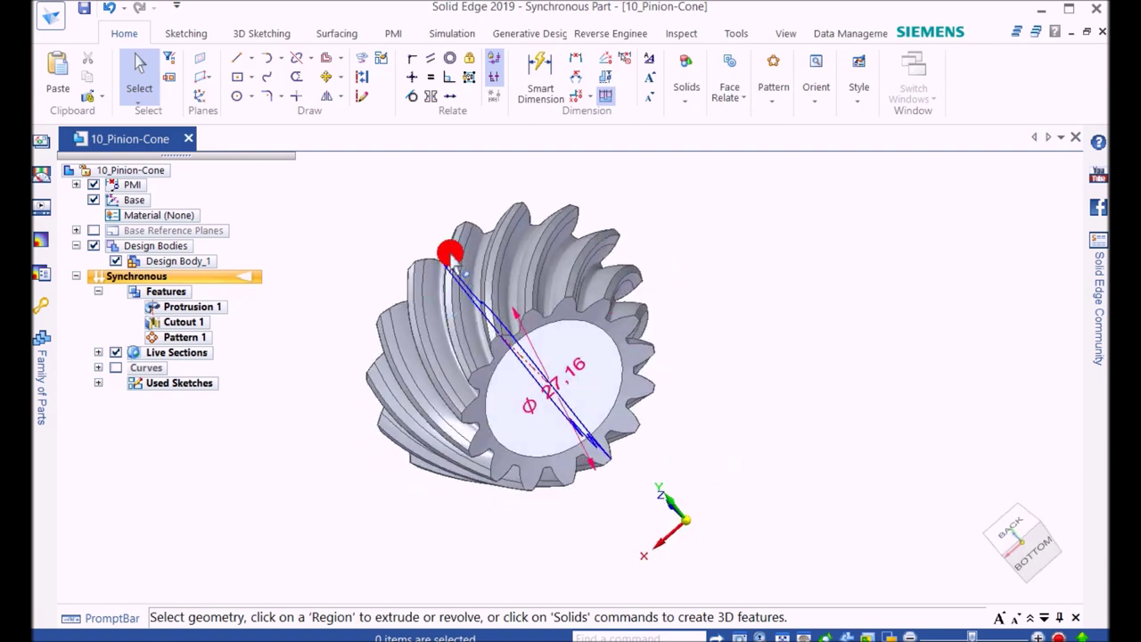